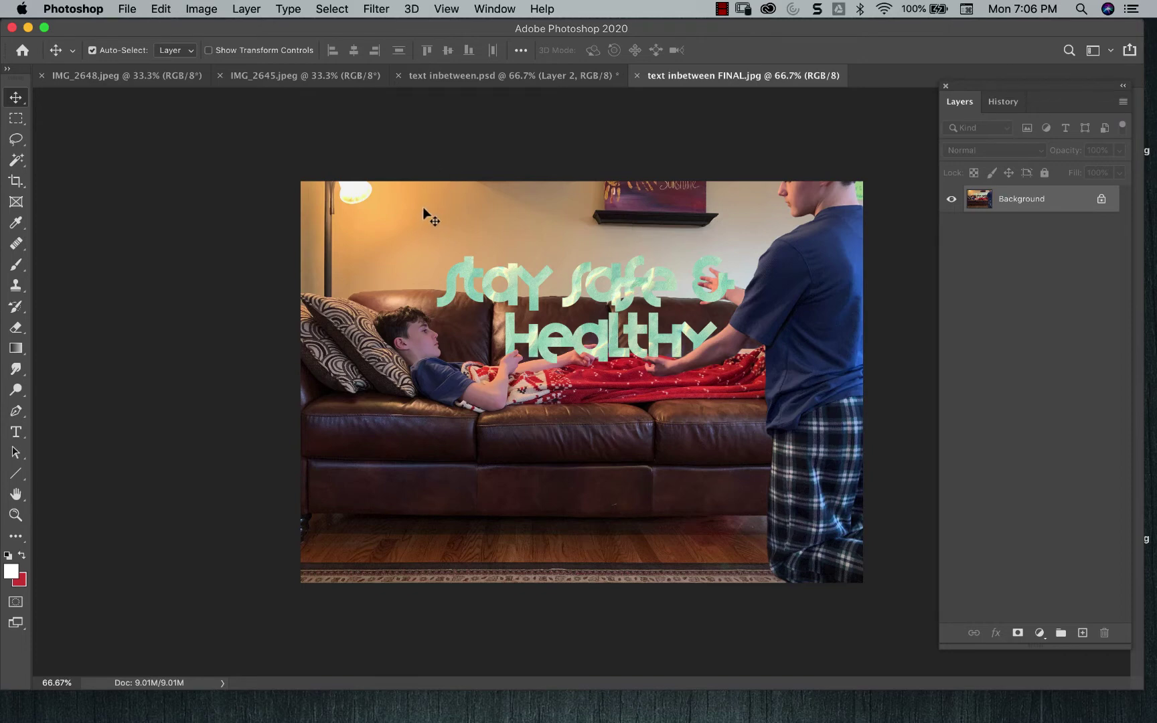
Review the reclining-boy photo, the standing-boy photo, and the finished FINAL.jpg composite
click(268, 77)
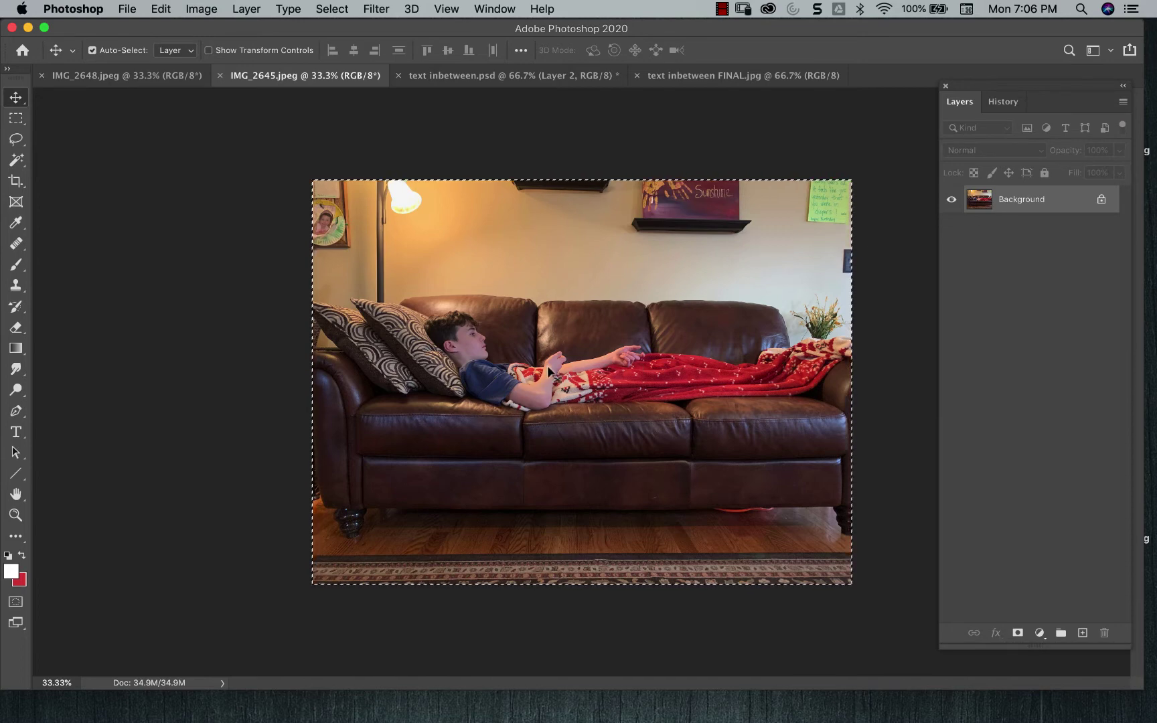
click(181, 76)
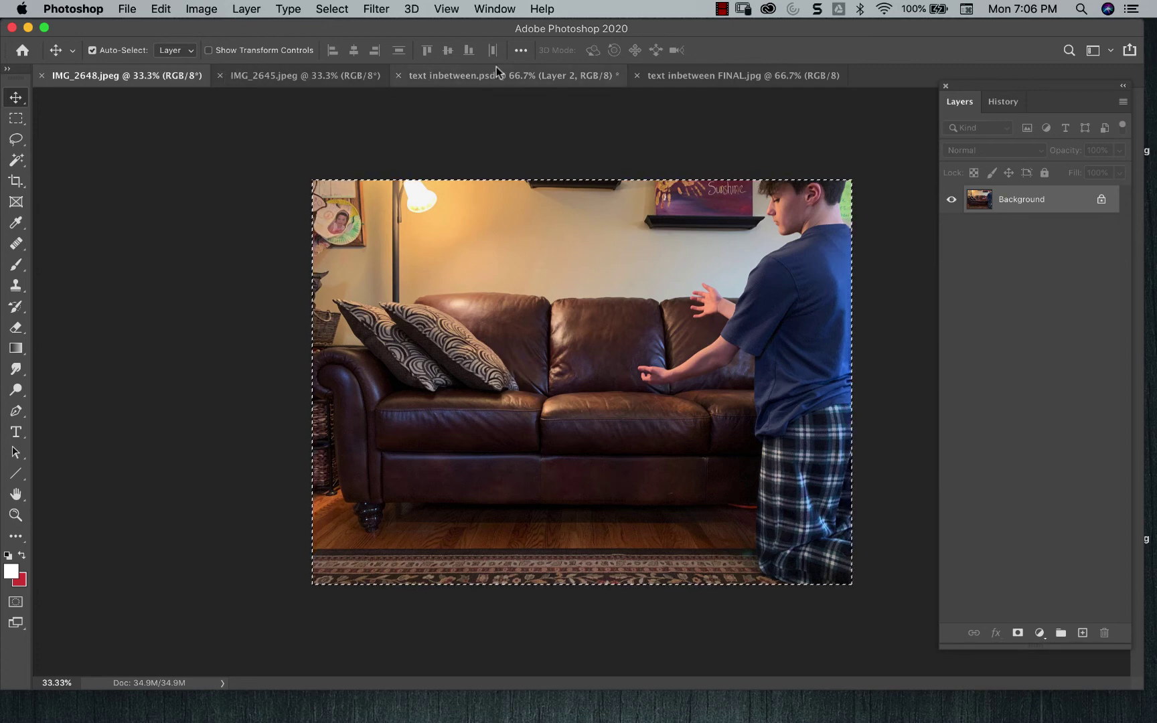
click(667, 77)
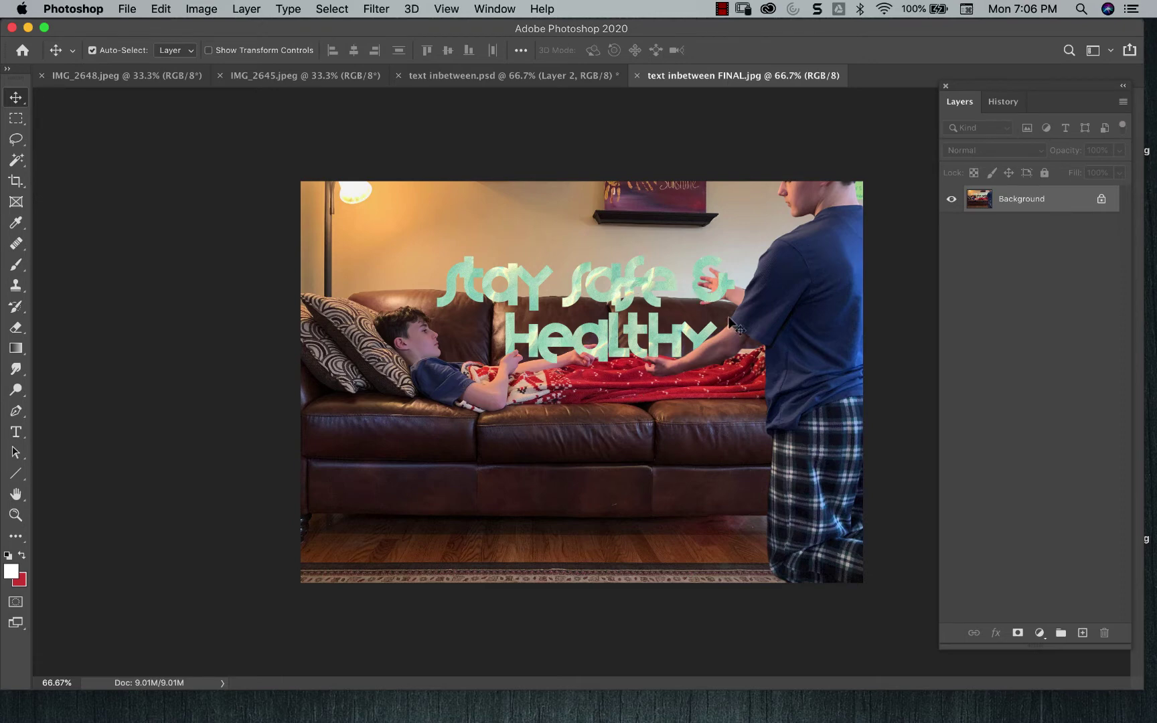
In text inbetween.psd, compare Layer 2 at 60% opacity, then hide it and show Layer 2 copy
click(552, 77)
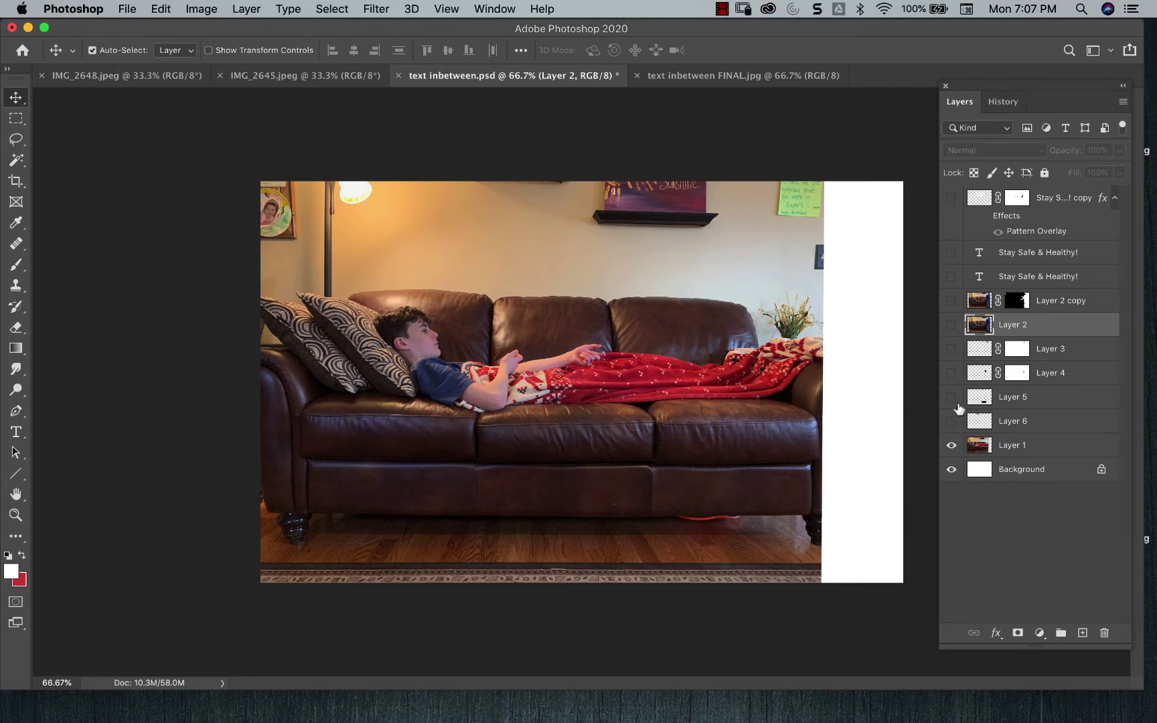
click(951, 324)
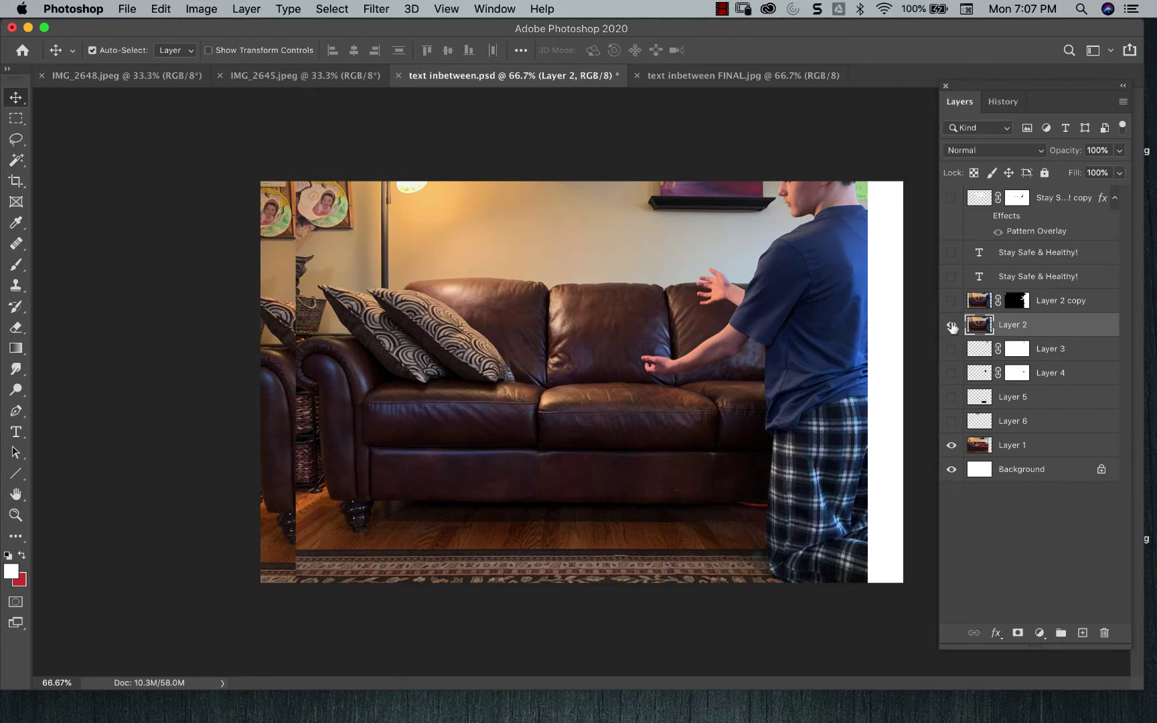
click(952, 325)
click(951, 325)
click(1119, 151)
drag(1121, 170, 1089, 171)
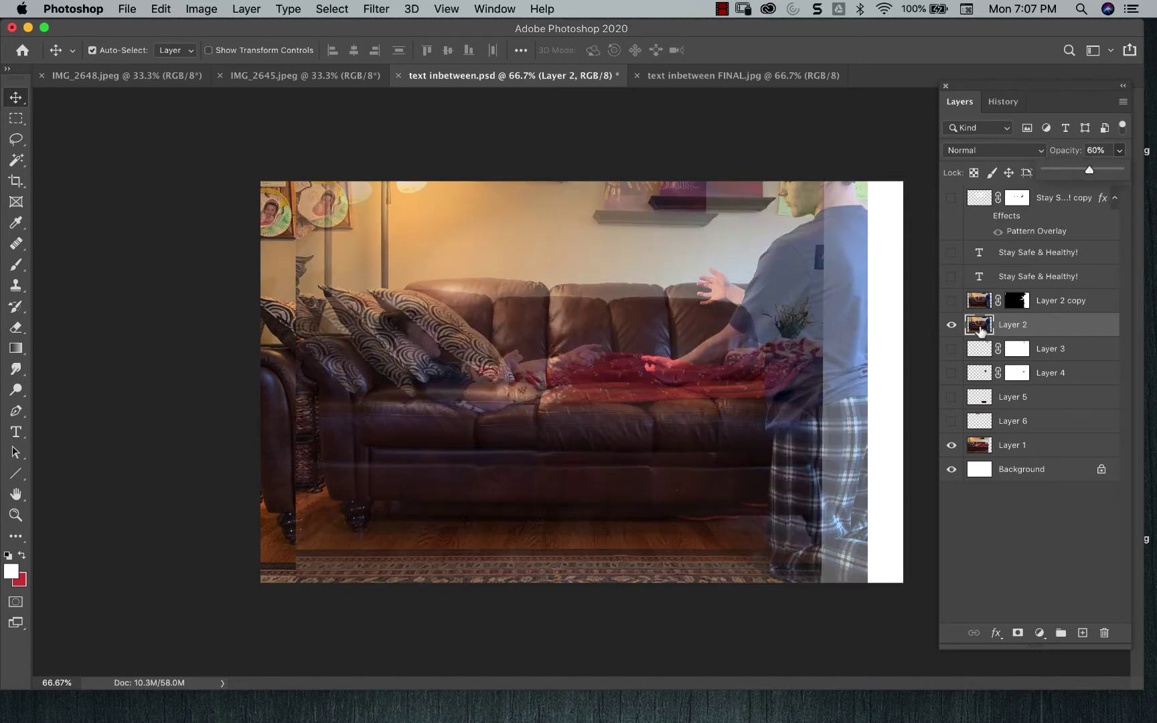
click(951, 325)
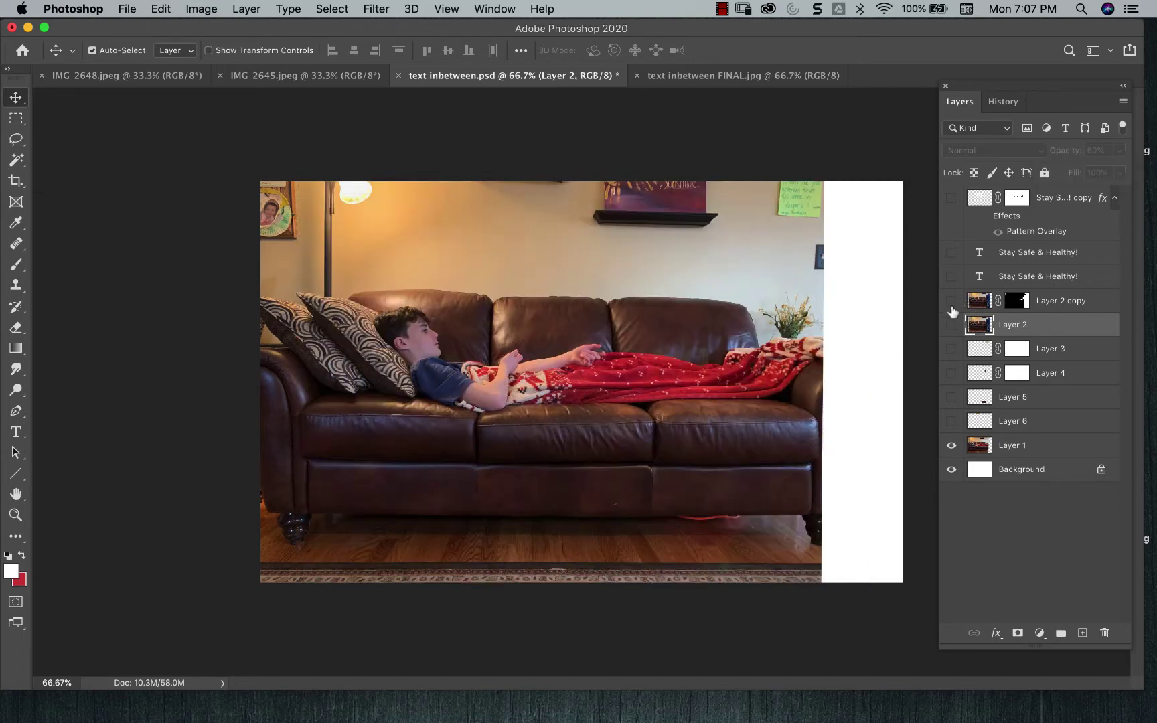
click(951, 300)
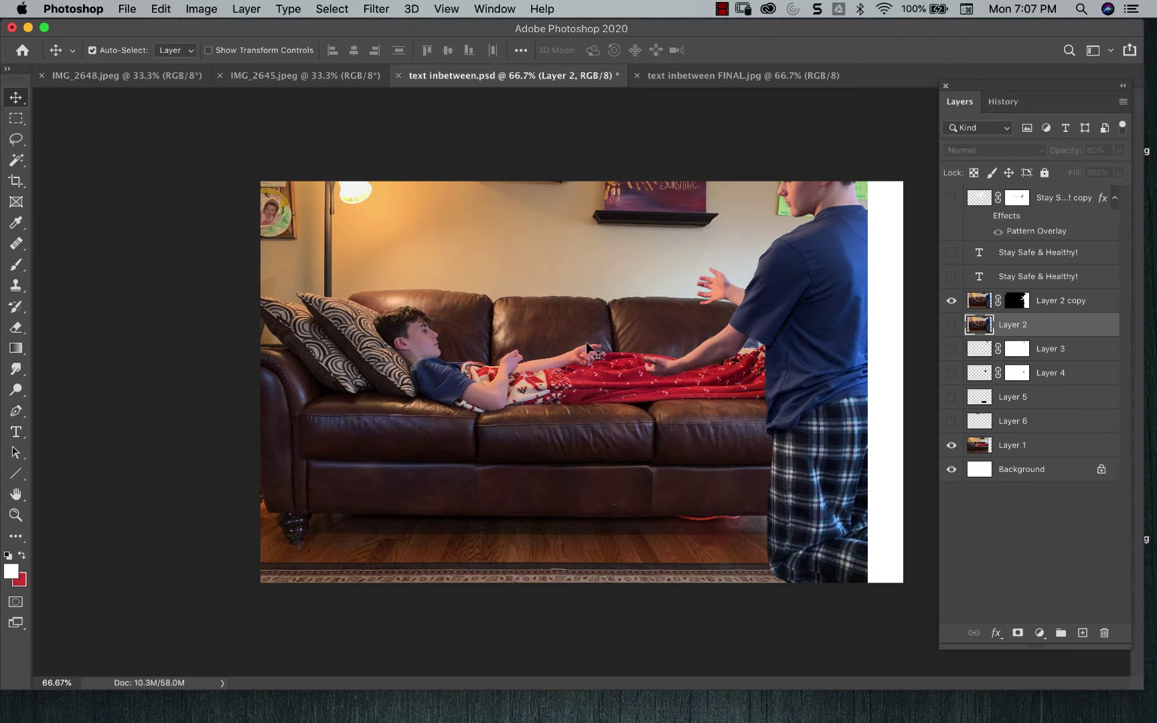
Show the white 'Stay Safe & Healthy!' text layer and scale it up to about 100.7%
click(951, 252)
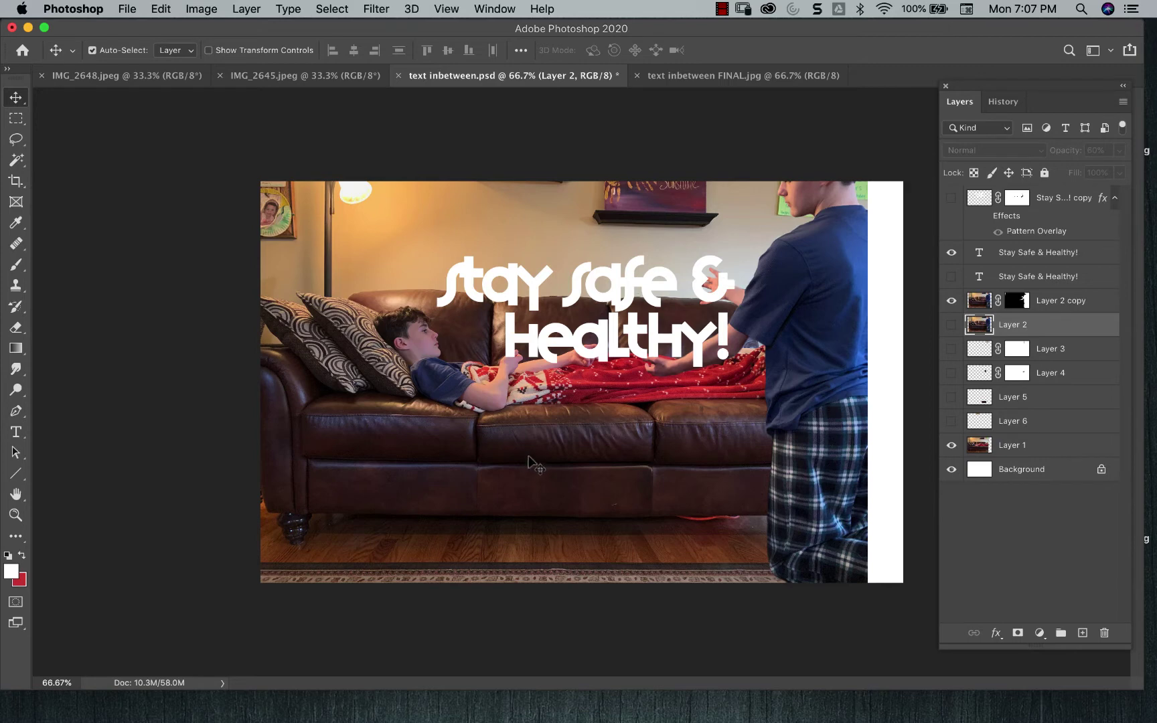
key(super)
click(1082, 258)
key(super+t)
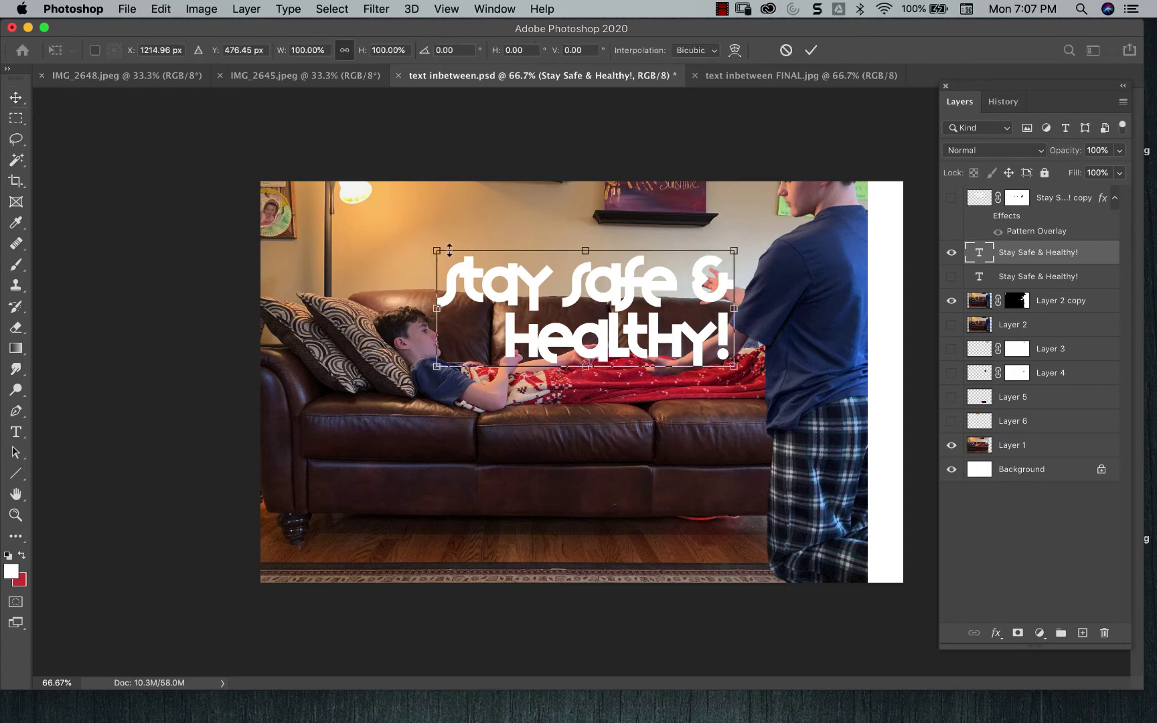
mouse_move(433, 246)
mouse_down()
mouse_move(405, 237)
mouse_move(435, 249)
mouse_up()
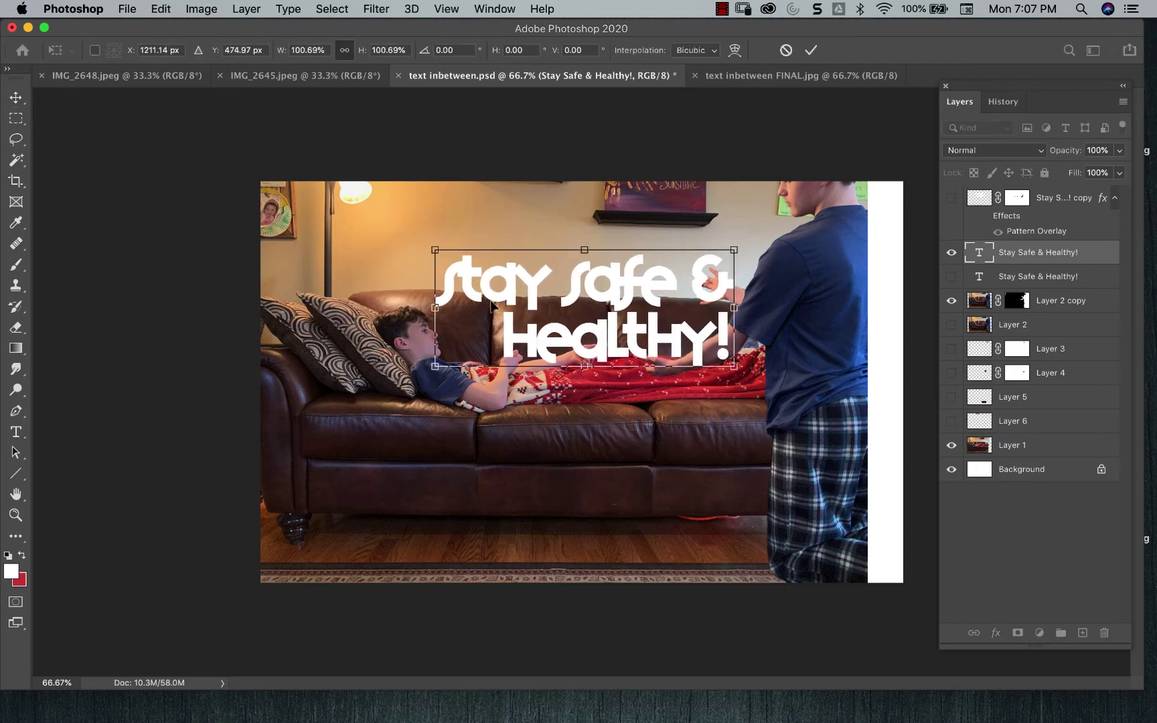
click(810, 50)
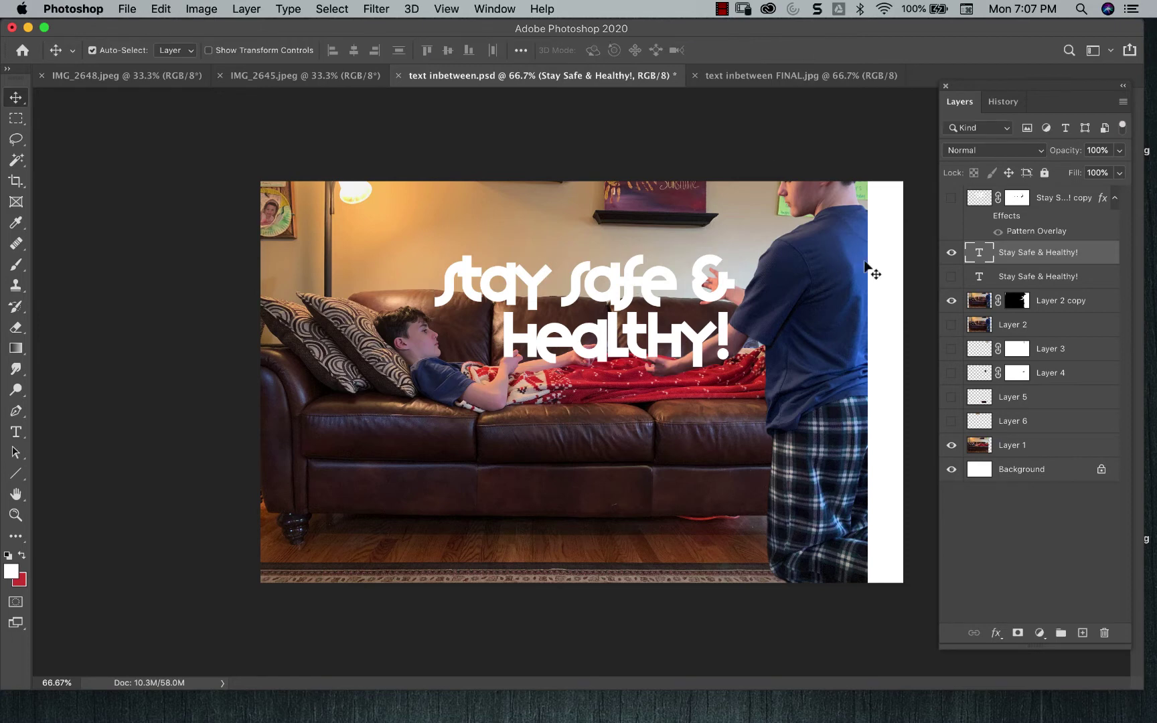
Cancel the text layer's Layer Style without changes and select the black 'Stay Safe & Healthy!' text layer
double_click(1101, 259)
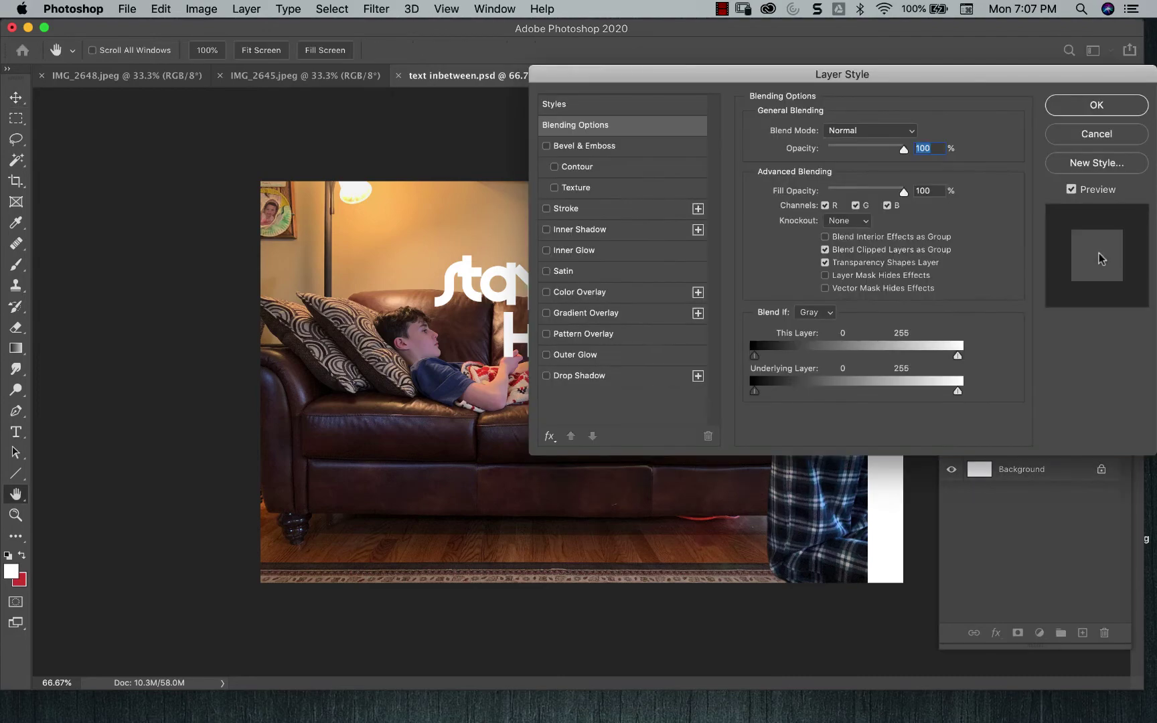
click(1088, 137)
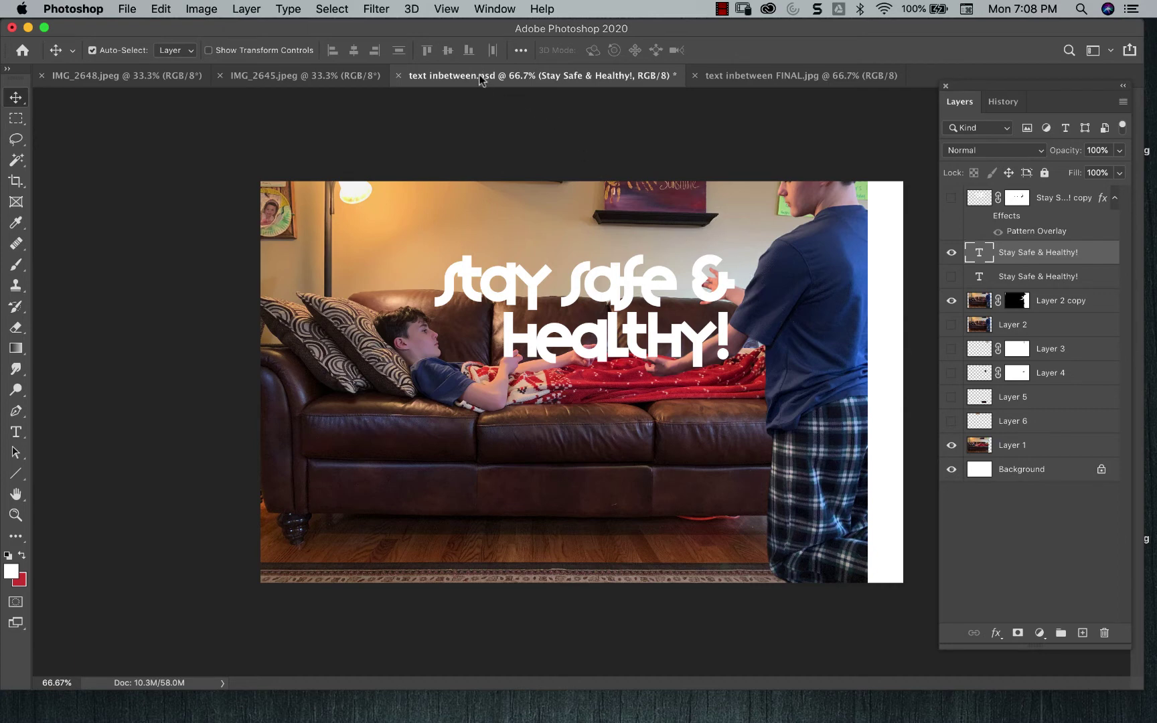
click(1017, 277)
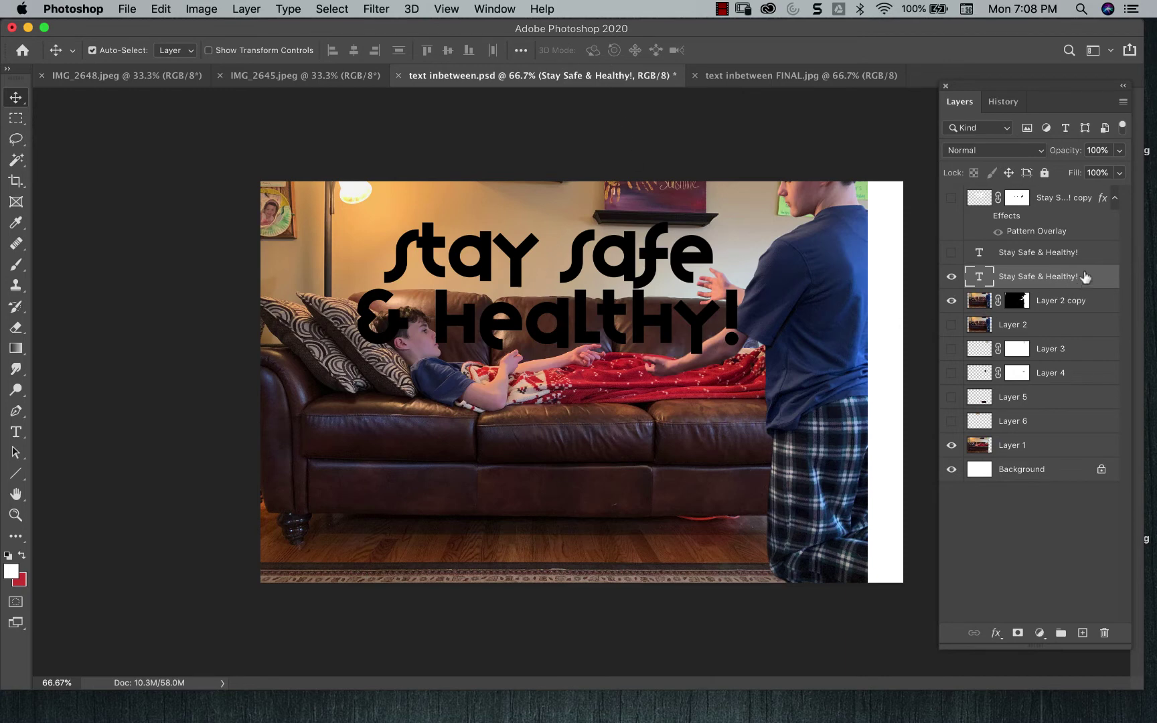
Set the black text's tracking to -100 in the Character panel
key(t)
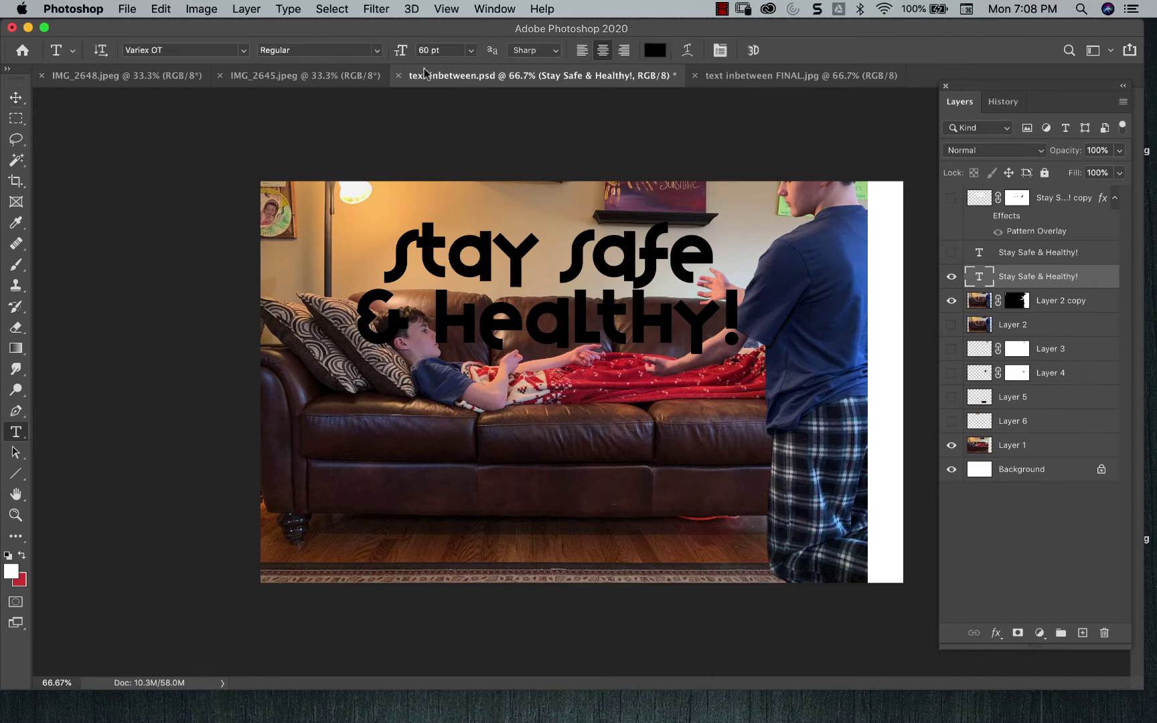
click(719, 50)
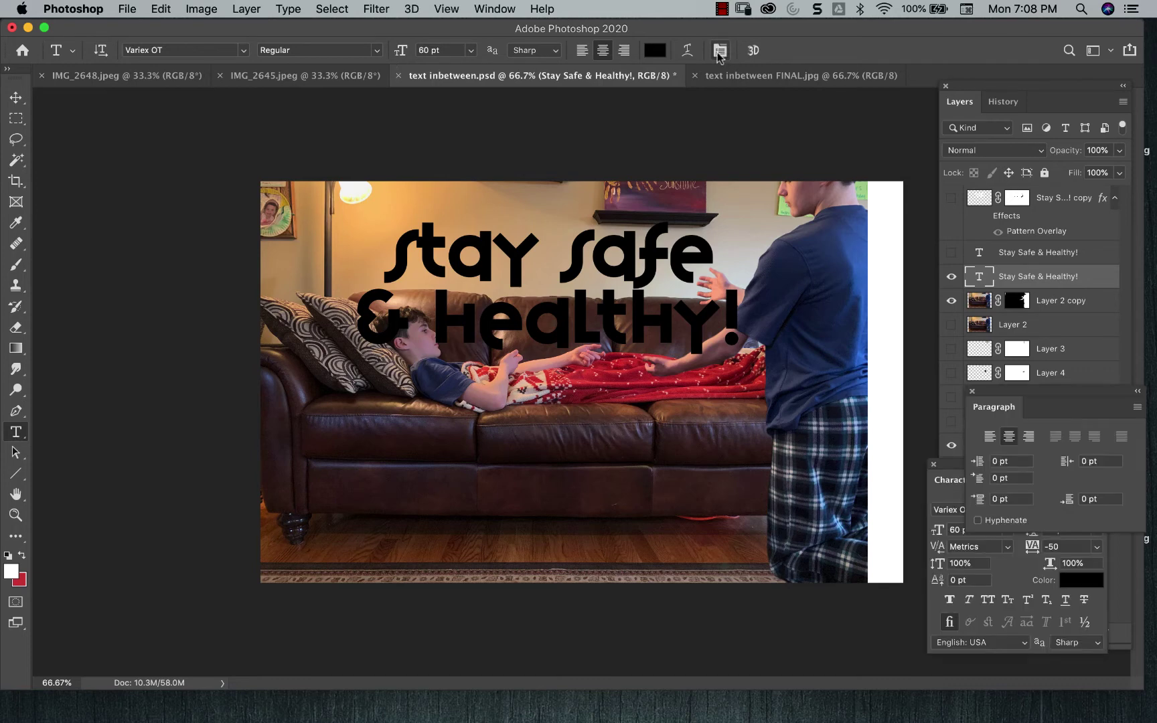
click(972, 394)
drag(1014, 480, 463, 463)
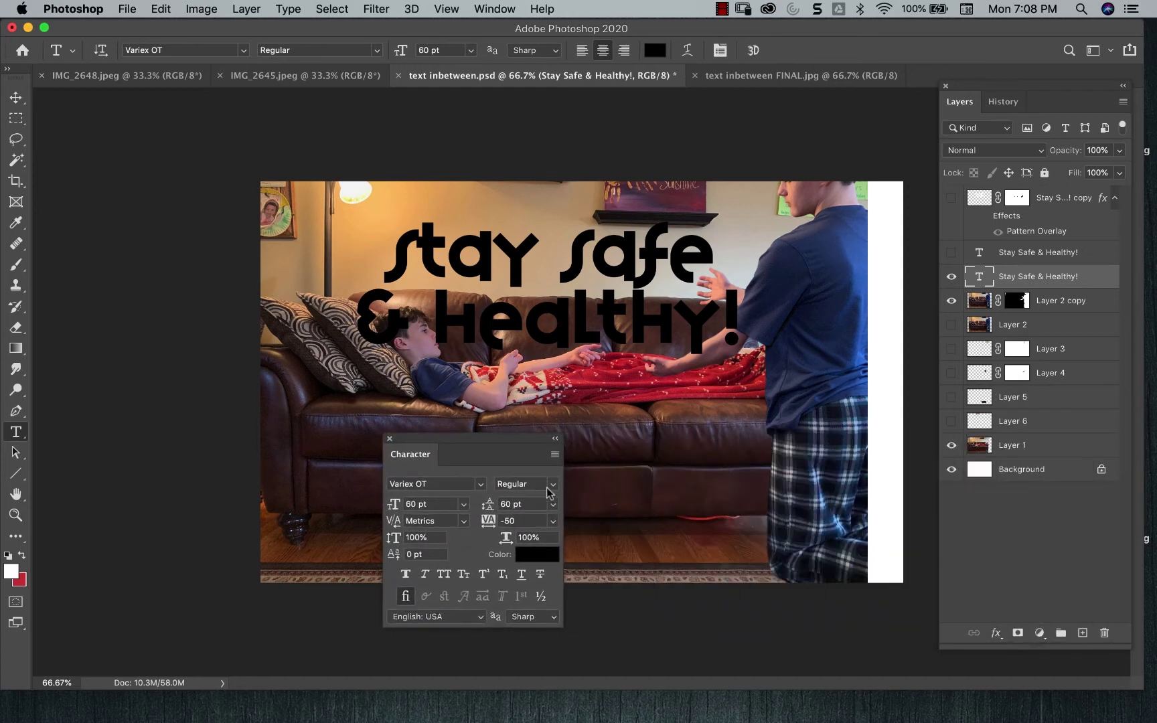
click(553, 521)
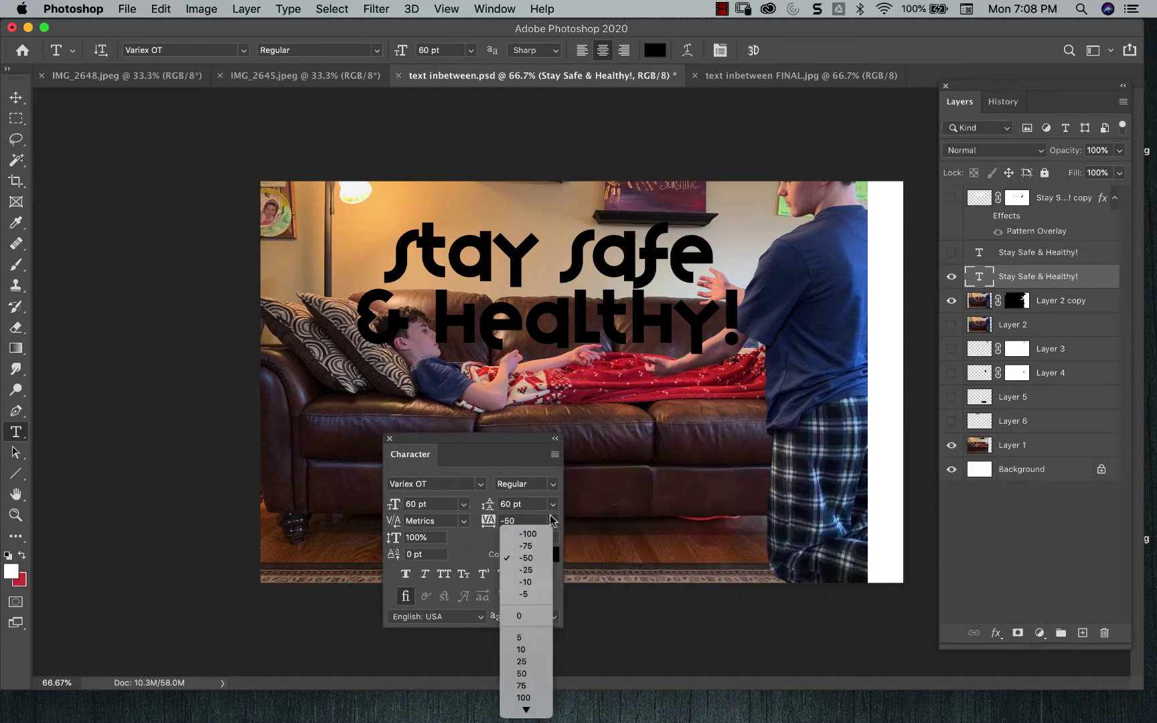
click(535, 540)
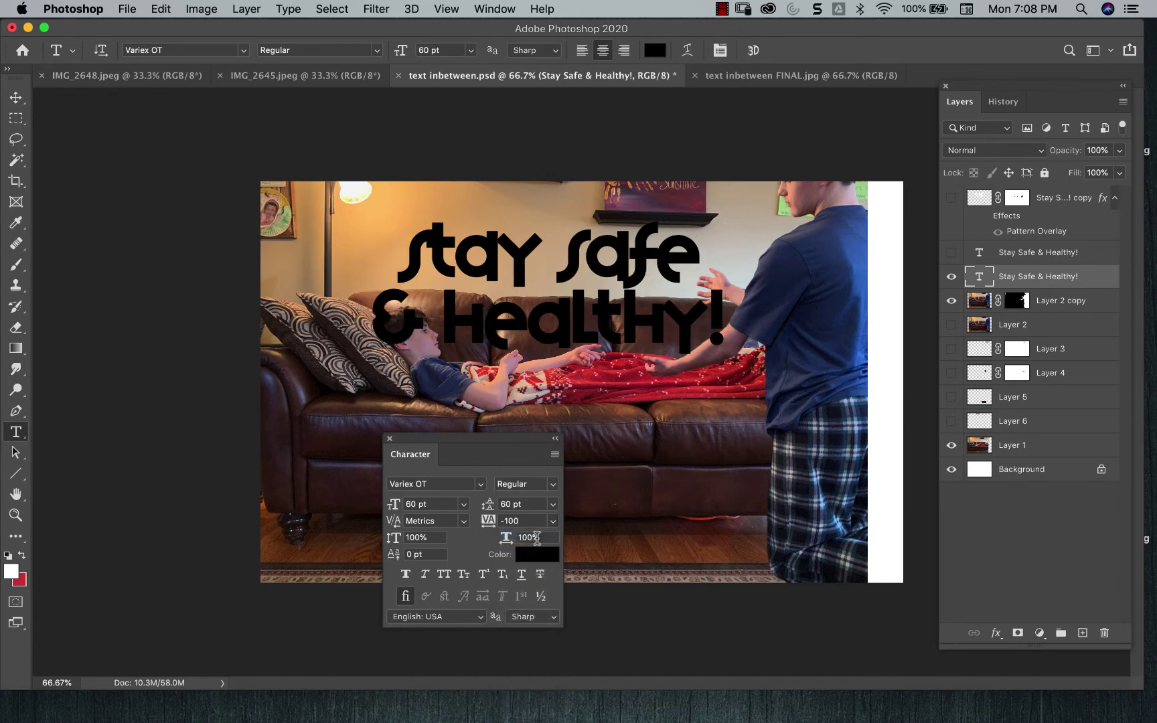
Set the black text's leading to 48 pt and close the Character panel
click(553, 503)
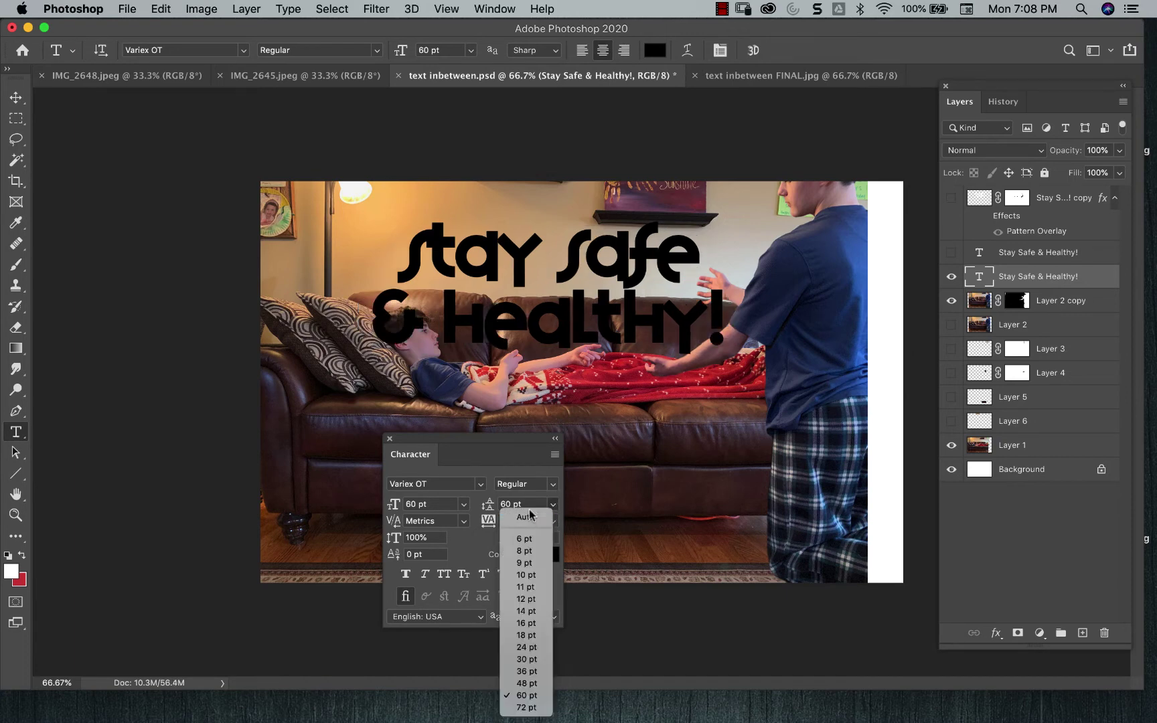
click(529, 636)
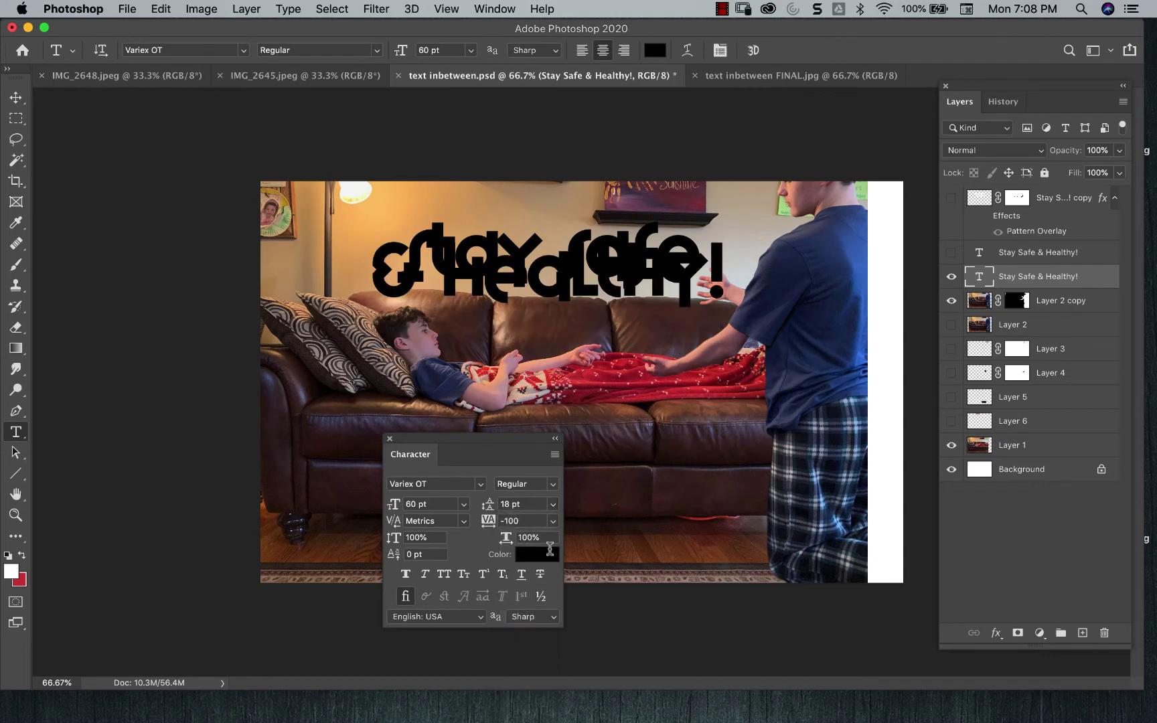
click(552, 506)
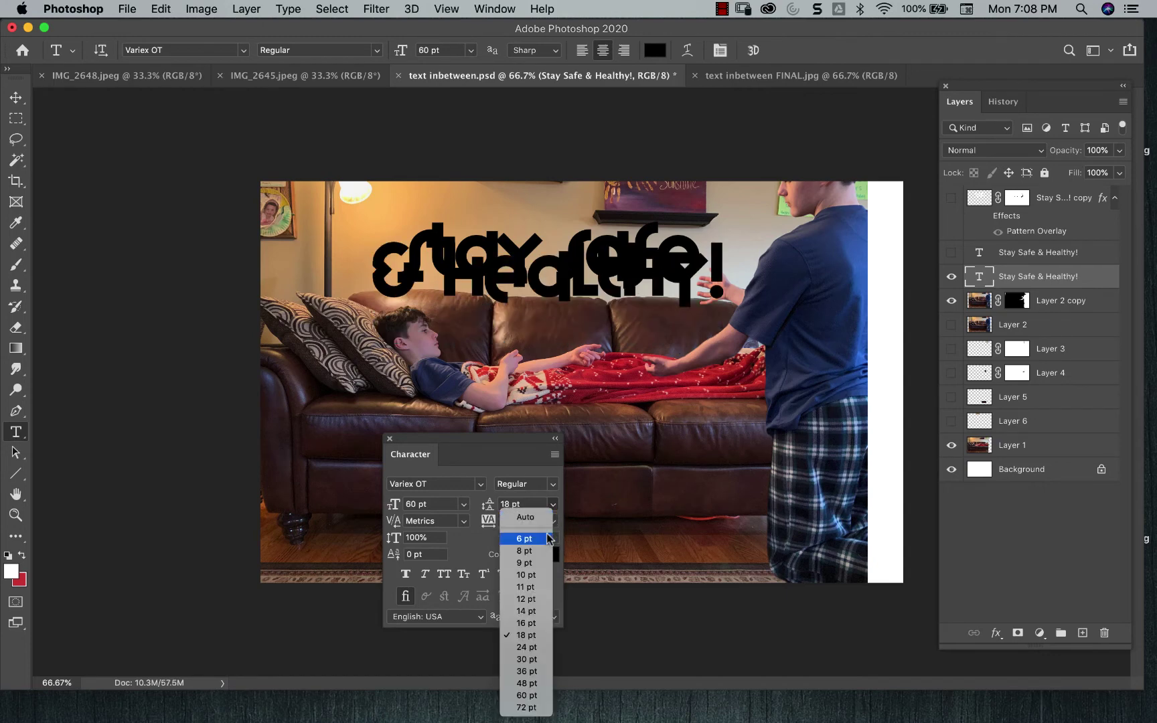
click(526, 671)
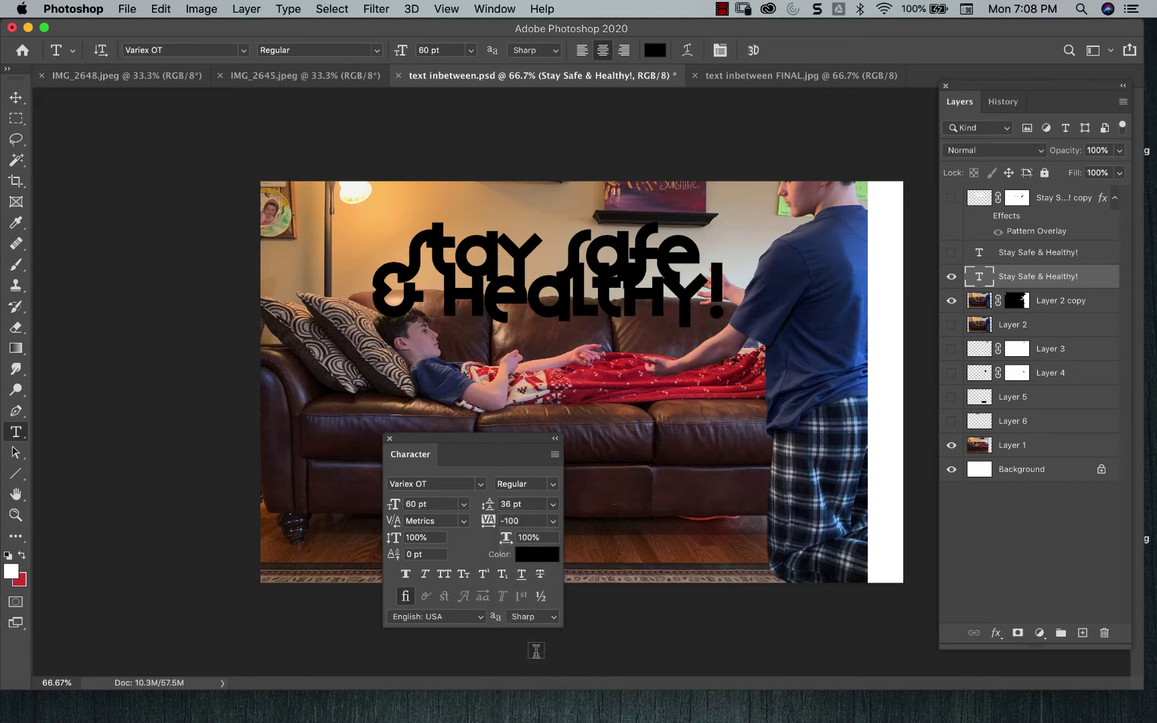
click(553, 506)
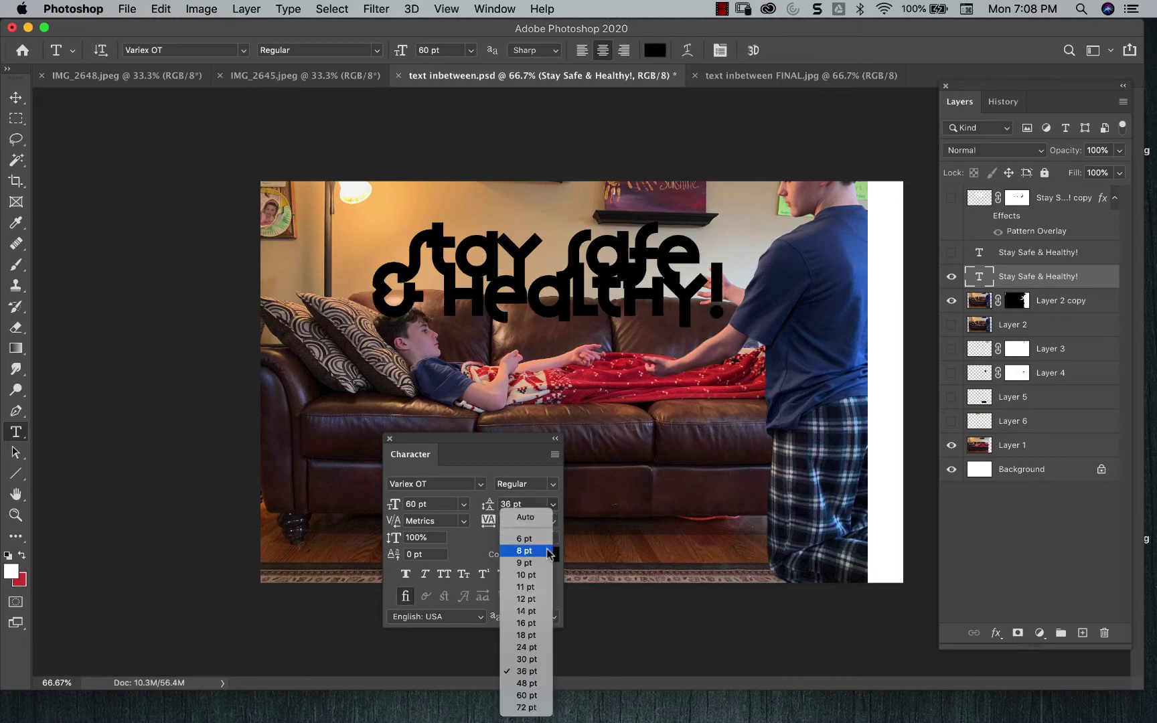
click(527, 683)
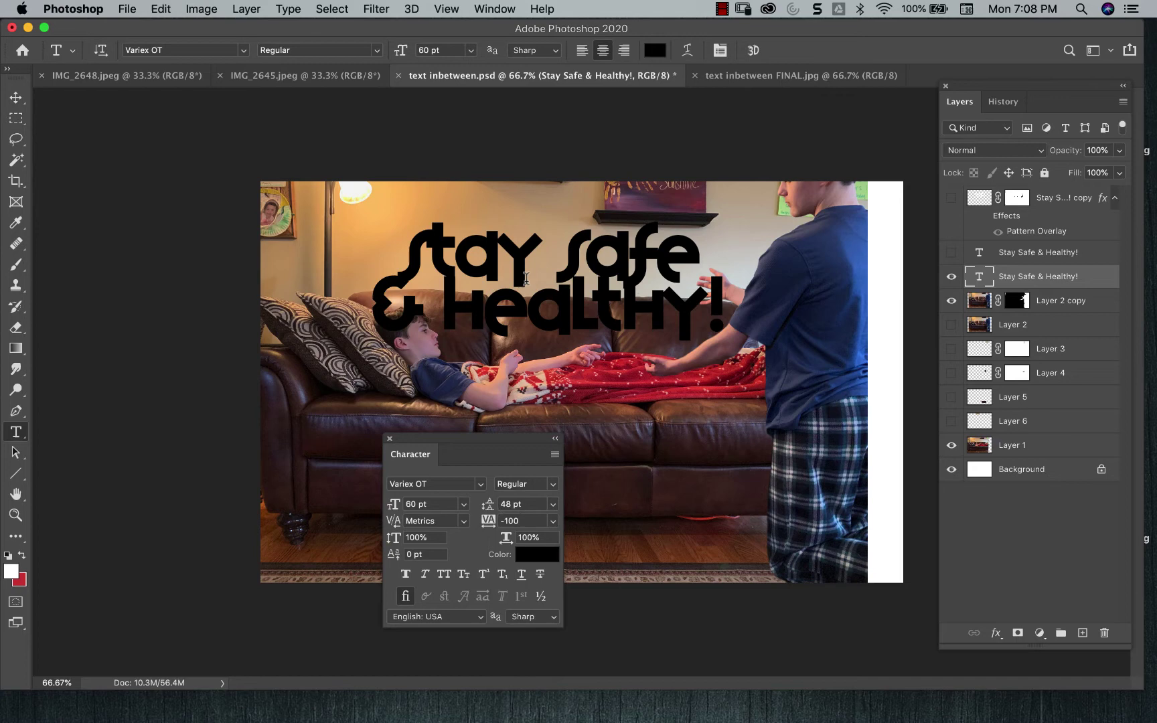
click(389, 439)
Show the black slogan layer, browse the Type menu, and turn on the white masked copy
click(951, 276)
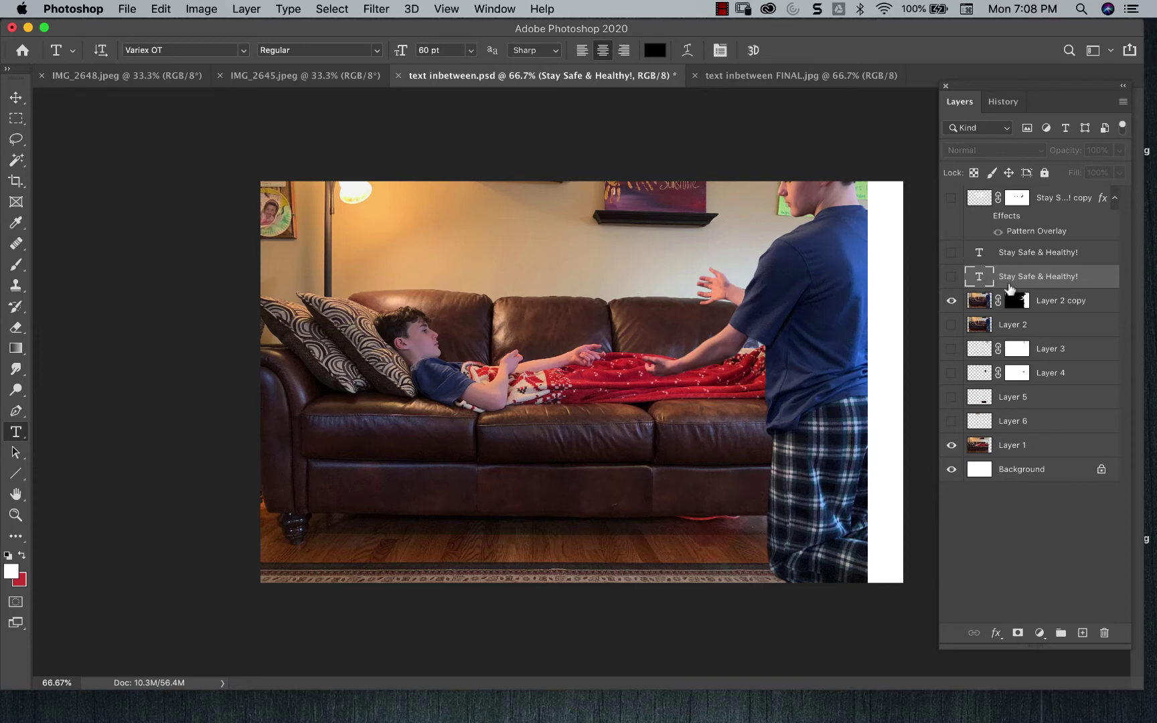
click(951, 276)
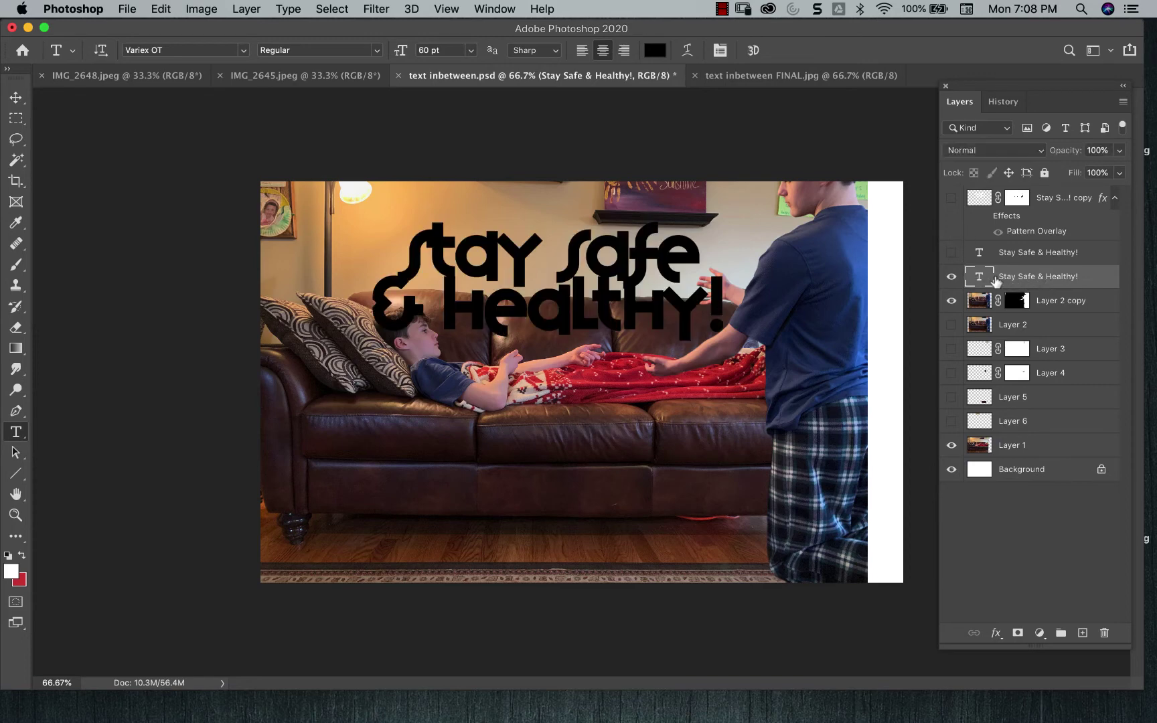
click(289, 9)
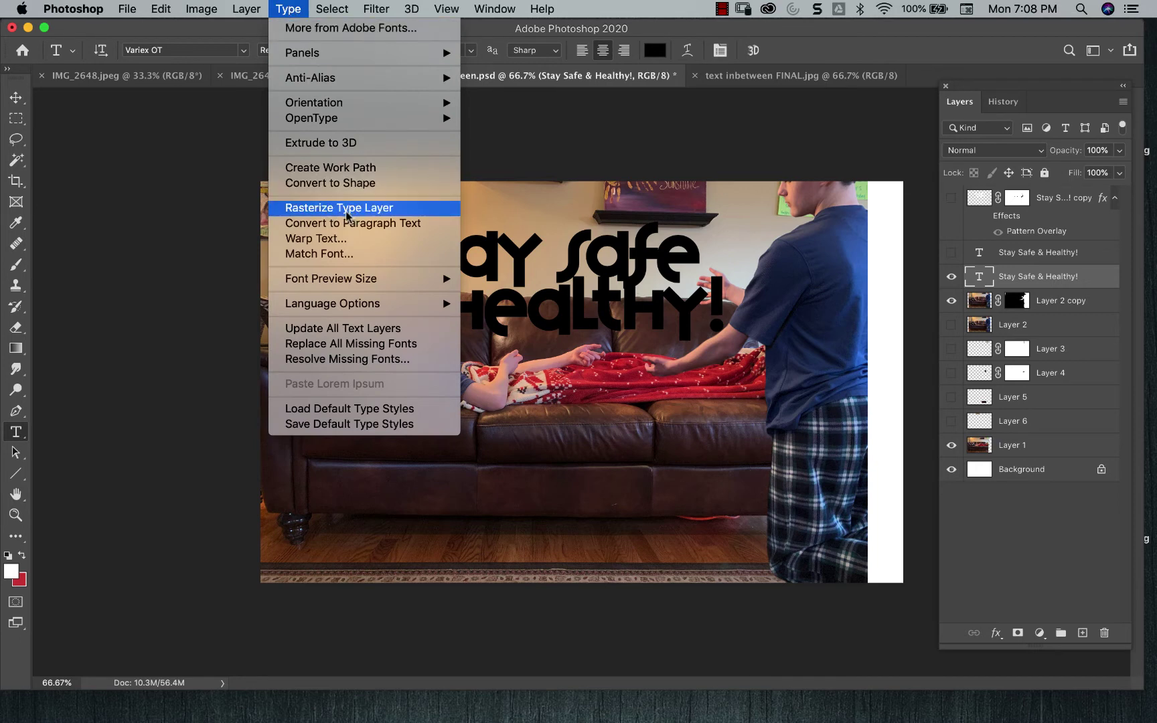
click(292, 8)
click(951, 197)
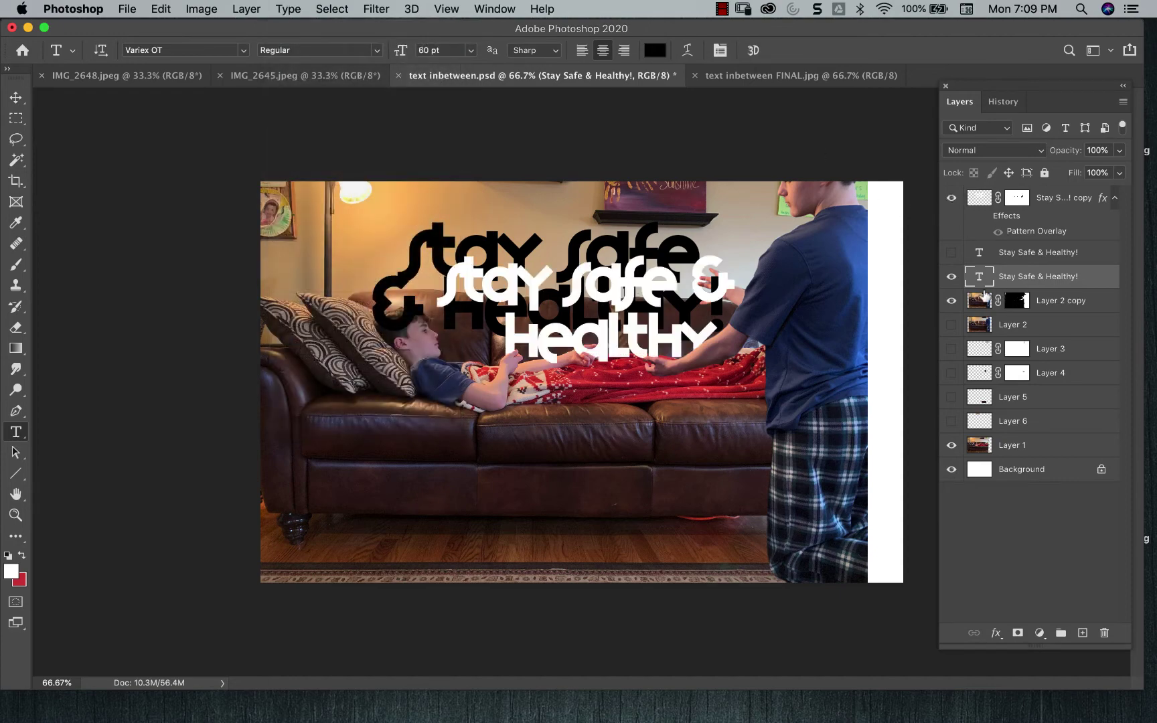
Hide the black slogan, inspect the white text around the hands zoomed in, then fit to screen
click(952, 275)
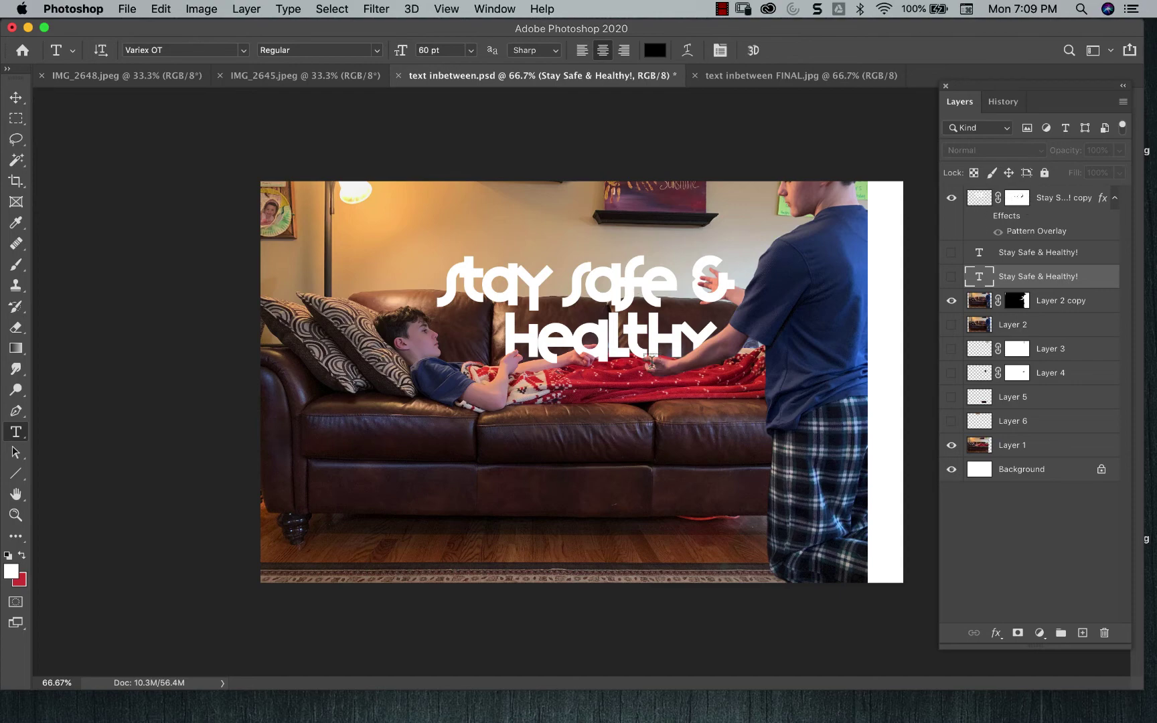
key(super+equal)
key(super+equal)
key(super+equal)
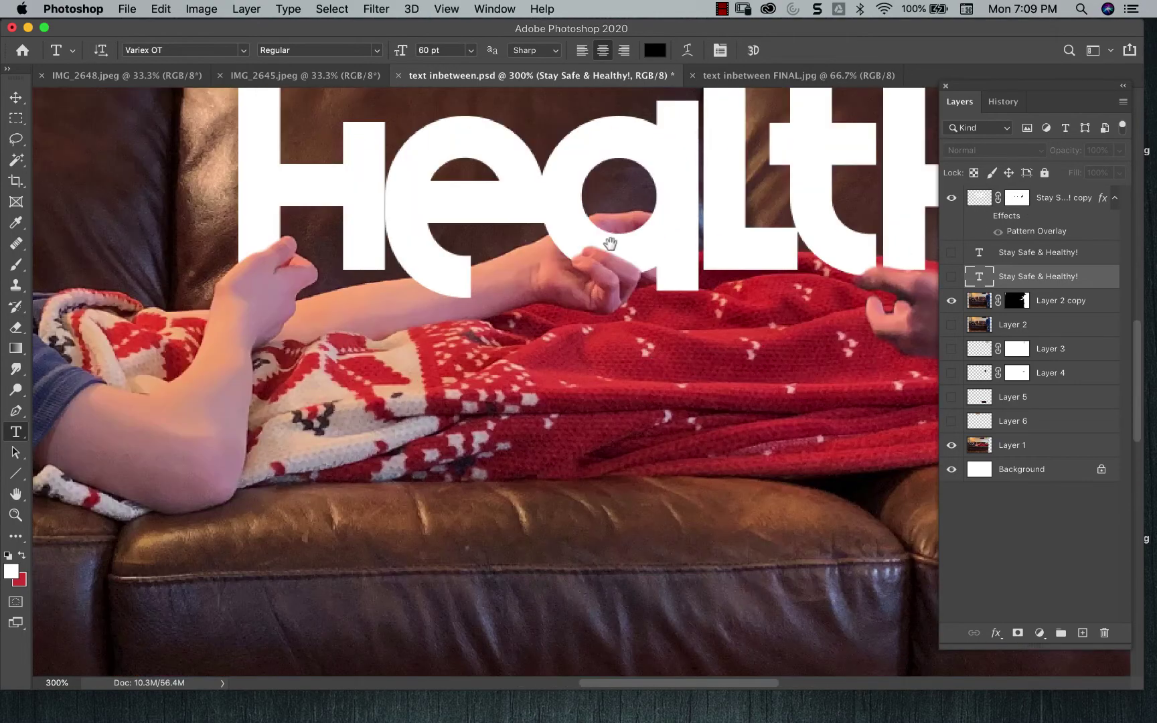
scroll(406, 297, up, 3)
scroll(405, 298, right, 2)
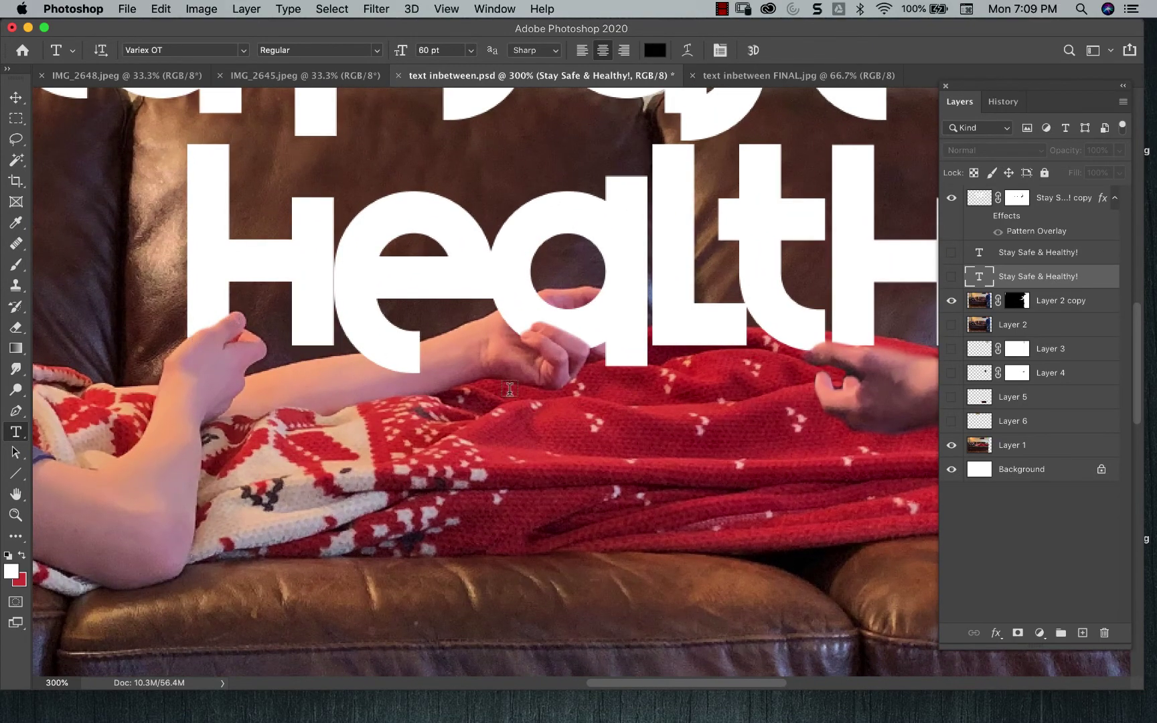
scroll(680, 349, right, 5)
scroll(680, 348, up, 5)
scroll(680, 349, right, 5)
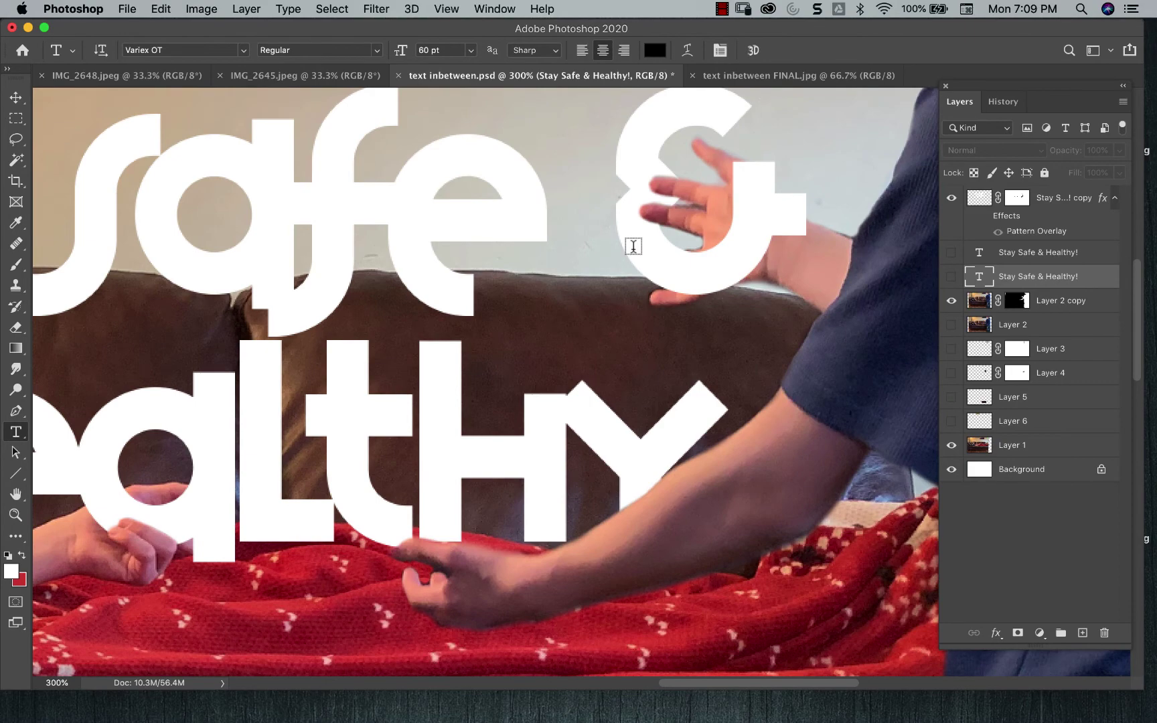
key(super+0)
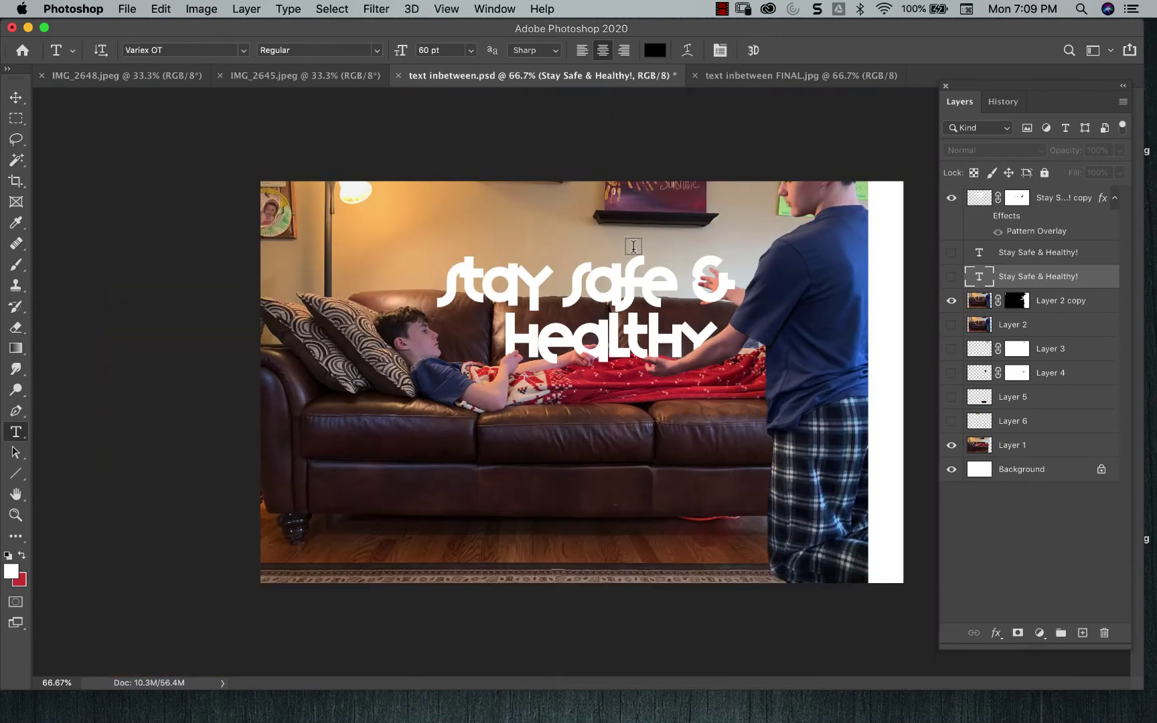
Show Layer 2, open the slogan copy's Layer Style, and try Bevel & Emboss and Stroke
click(951, 325)
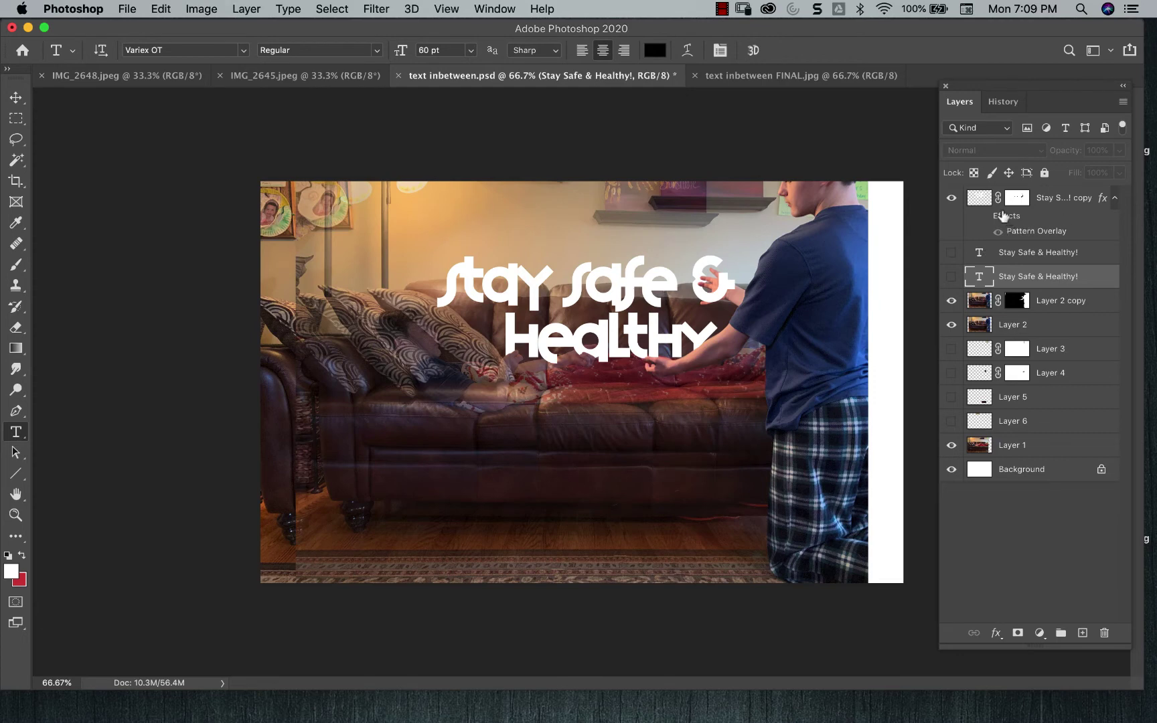
click(997, 230)
double_click(1048, 220)
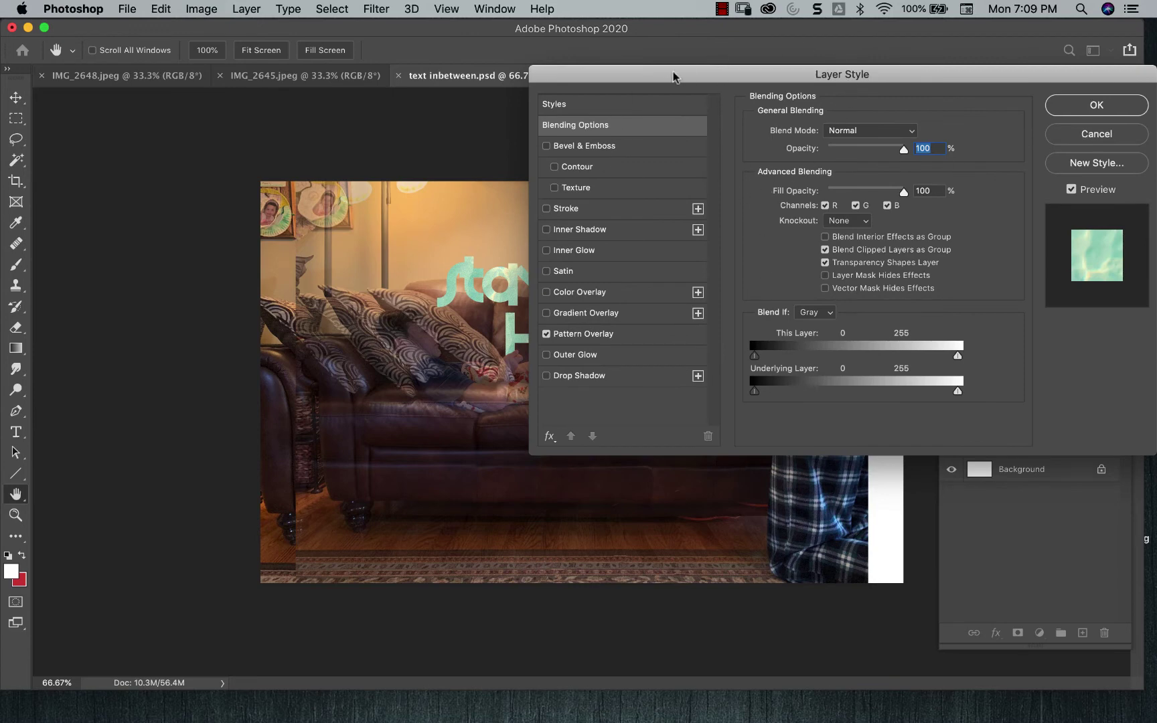
drag(672, 74, 933, 76)
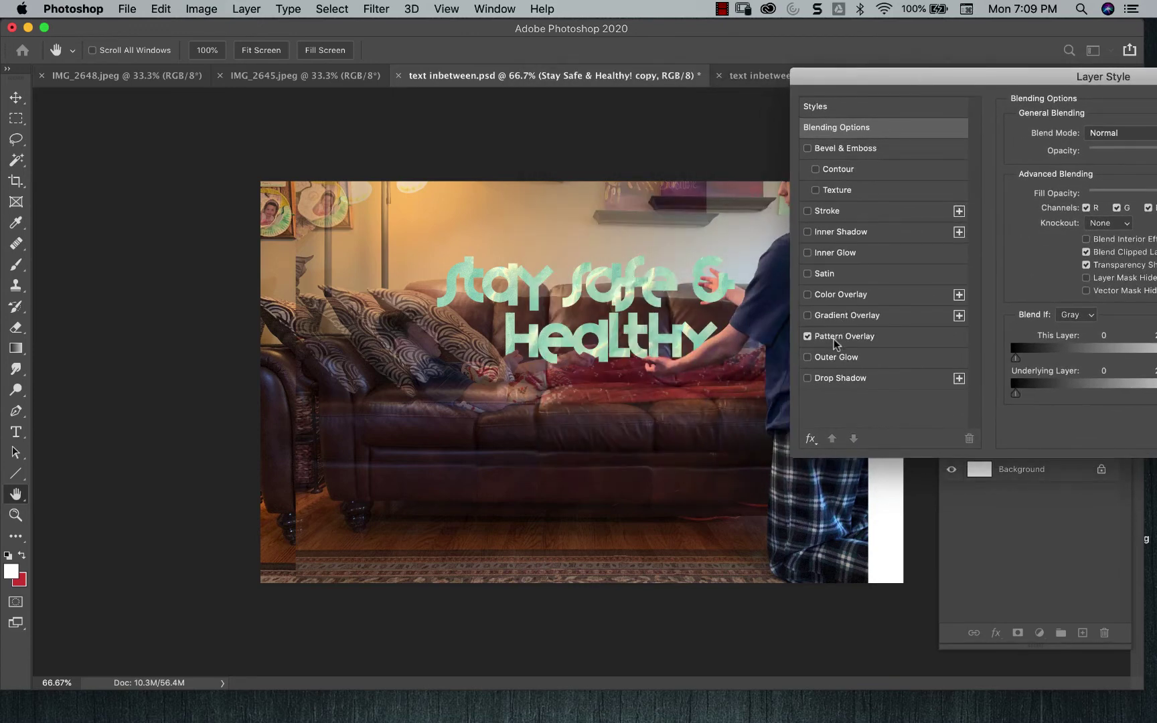
click(807, 336)
click(807, 148)
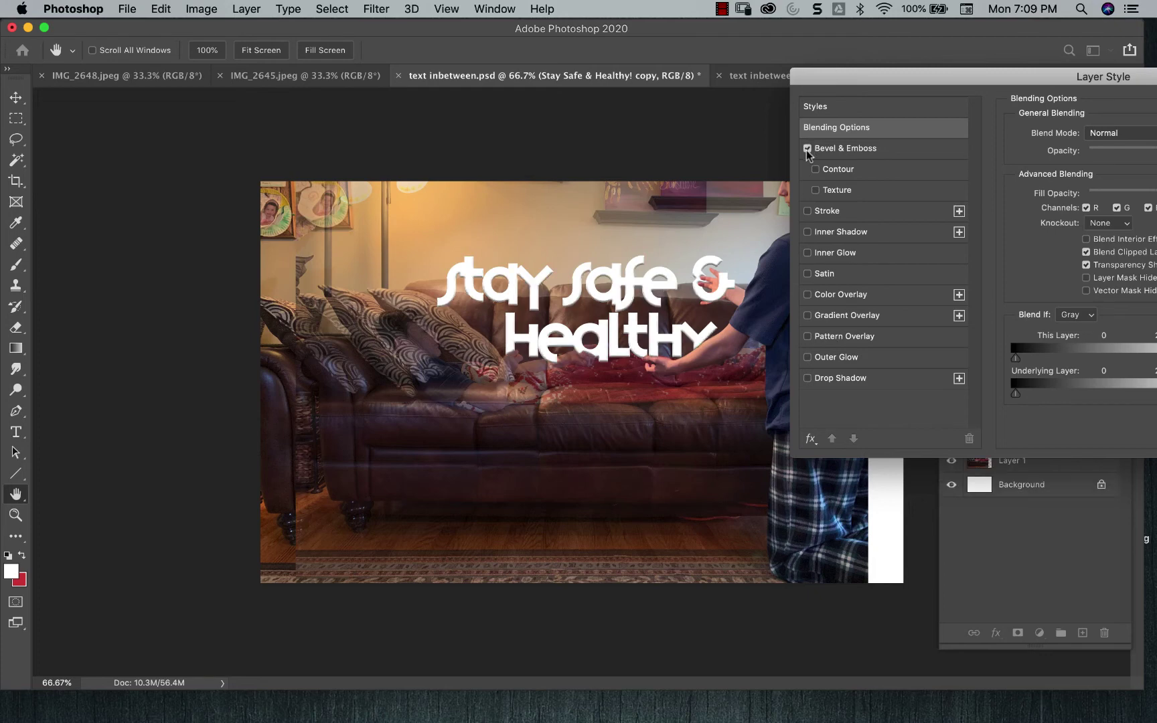
click(807, 148)
click(808, 211)
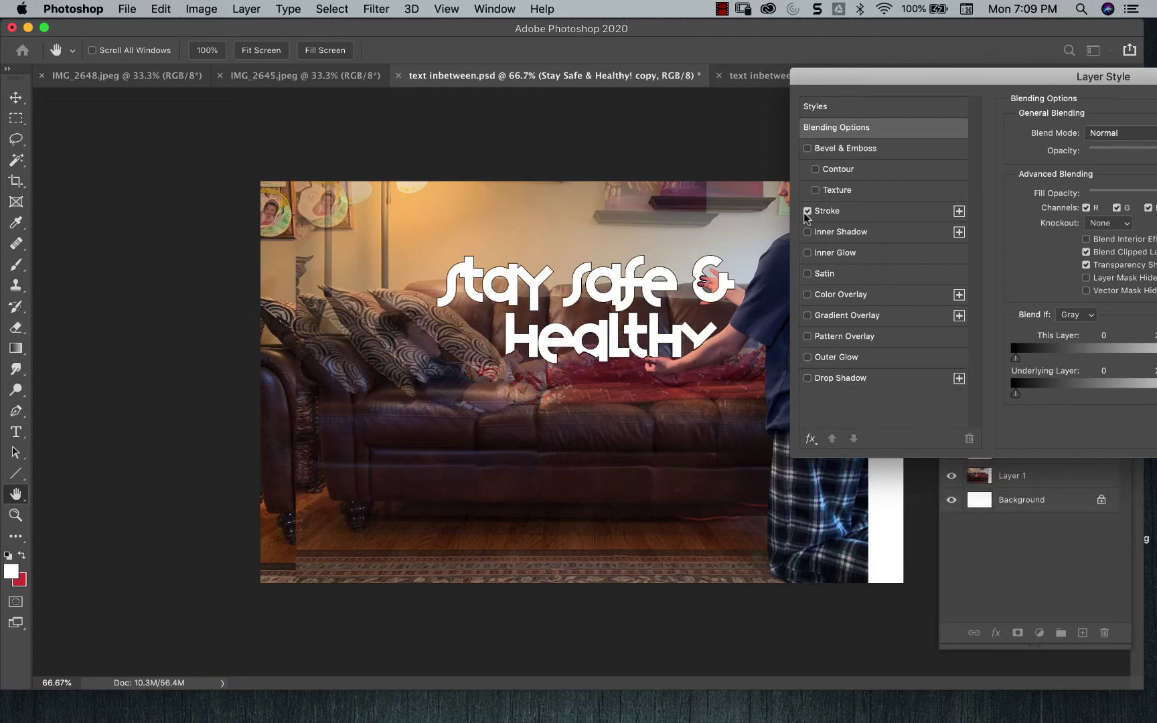
click(807, 212)
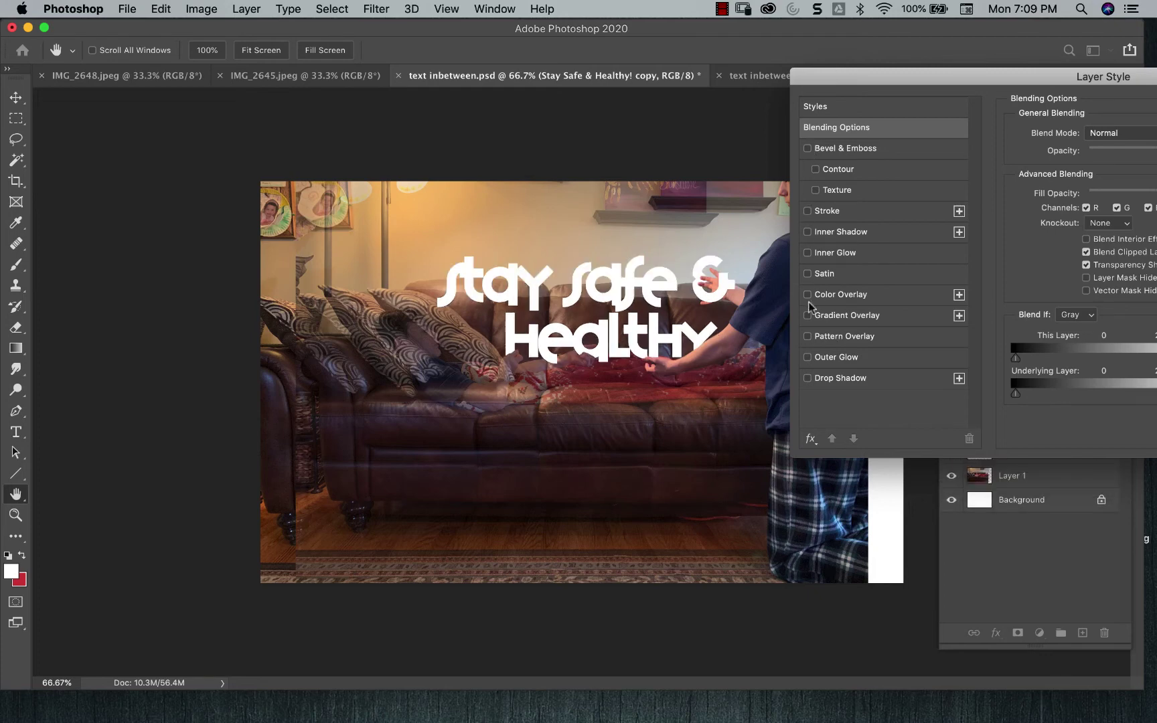
Re-enable Pattern Overlay with the aqua Water pattern and confirm with OK
click(810, 337)
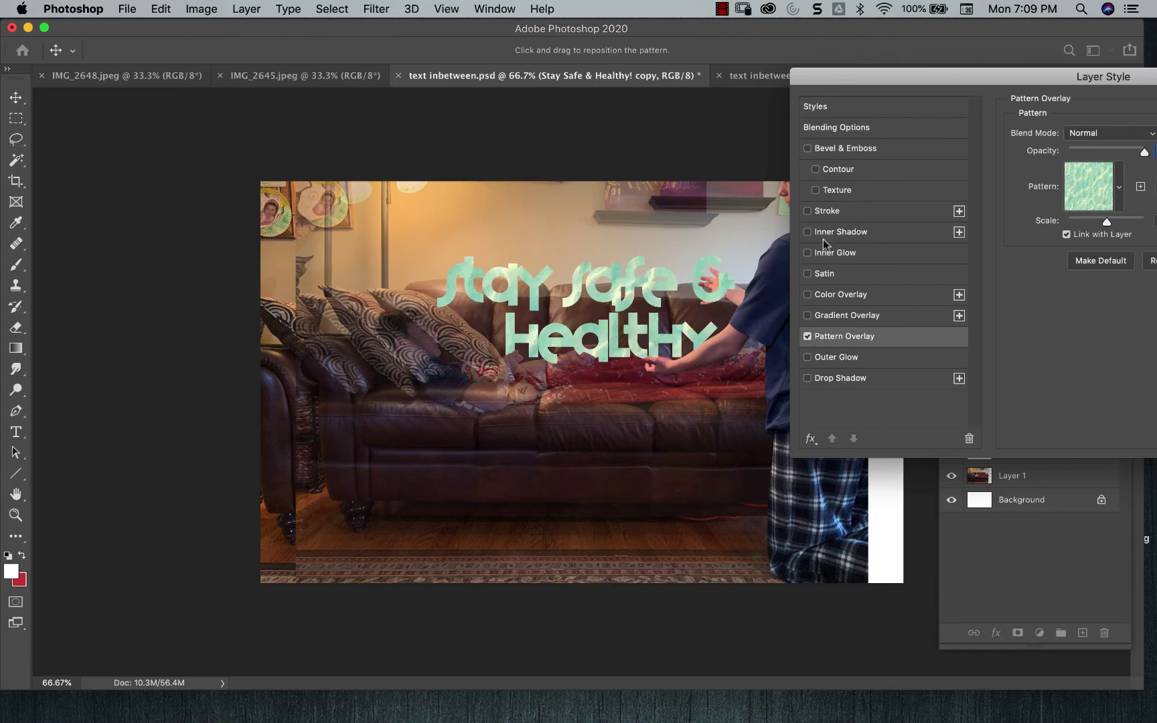
drag(938, 87, 231, 405)
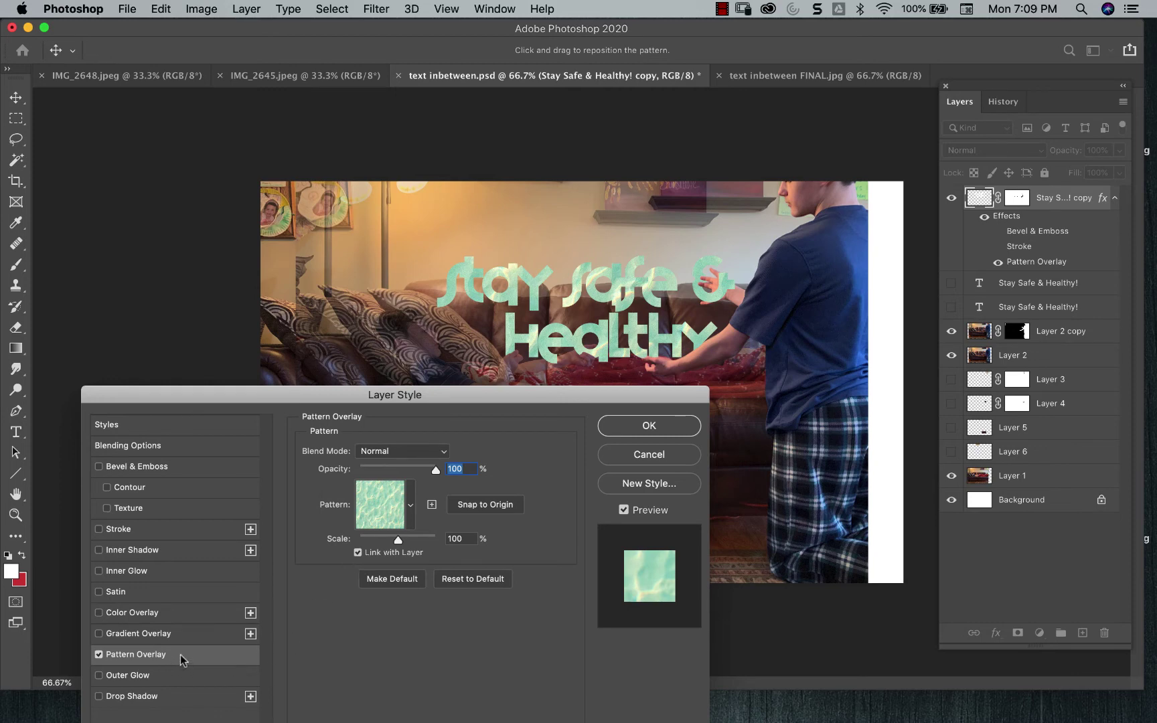
click(99, 654)
click(100, 656)
click(389, 512)
click(369, 514)
click(344, 561)
click(367, 564)
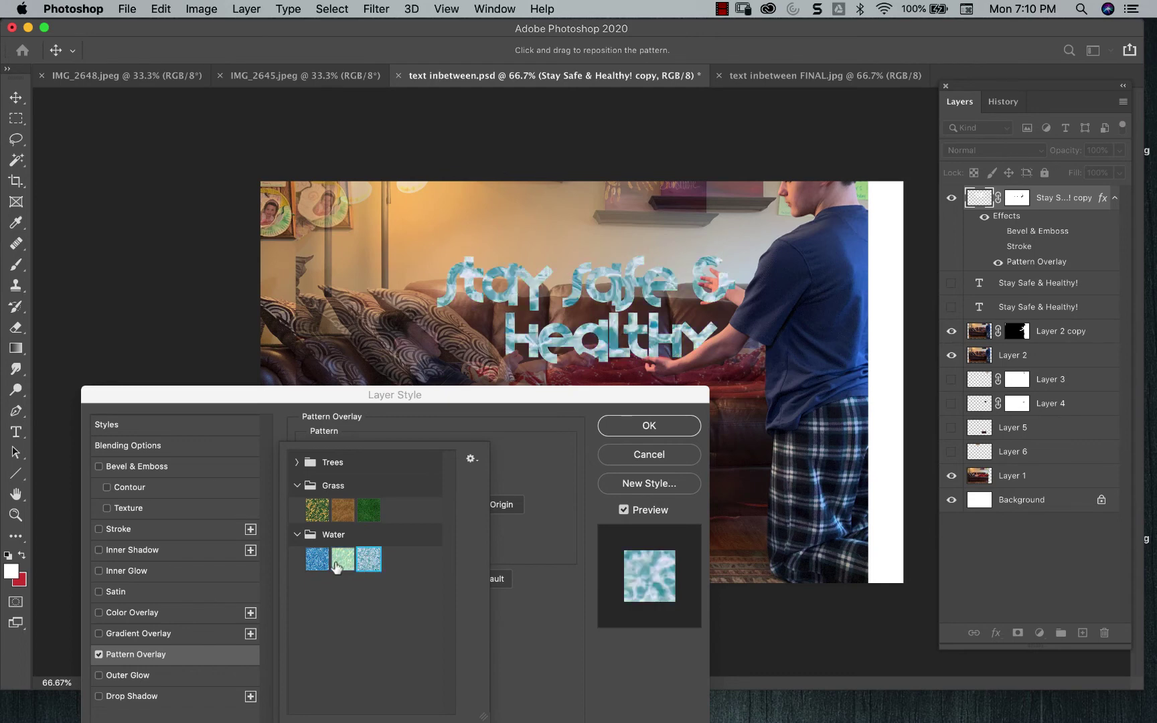
click(340, 562)
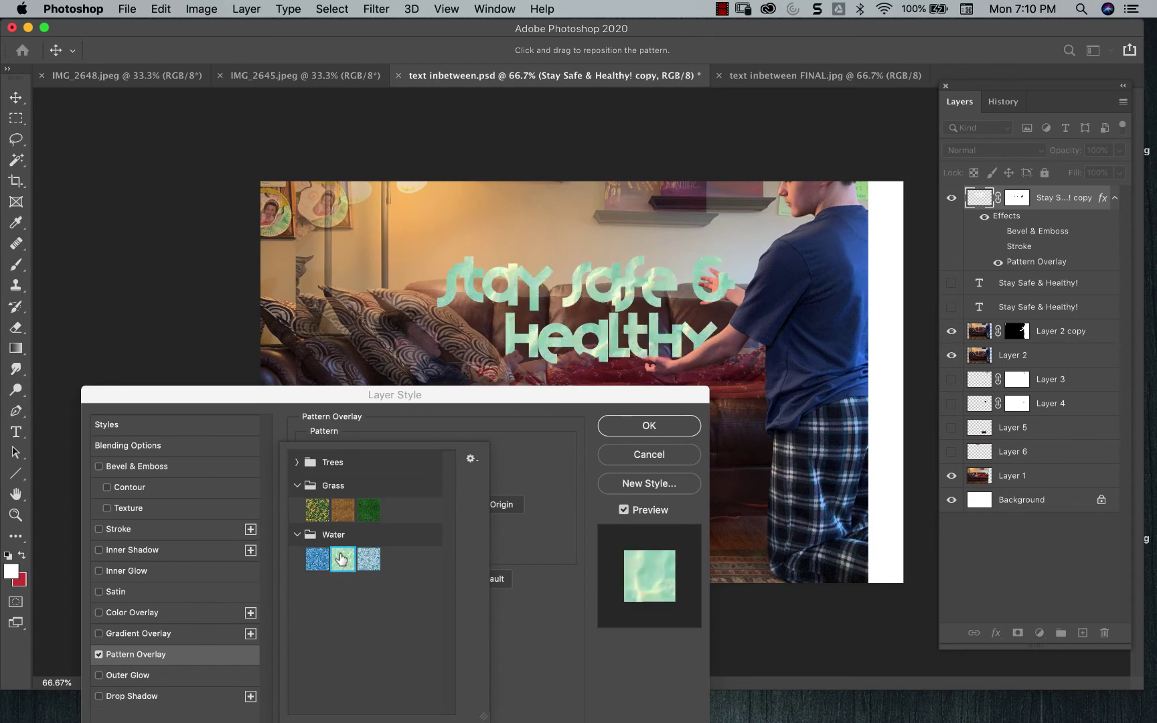
click(649, 426)
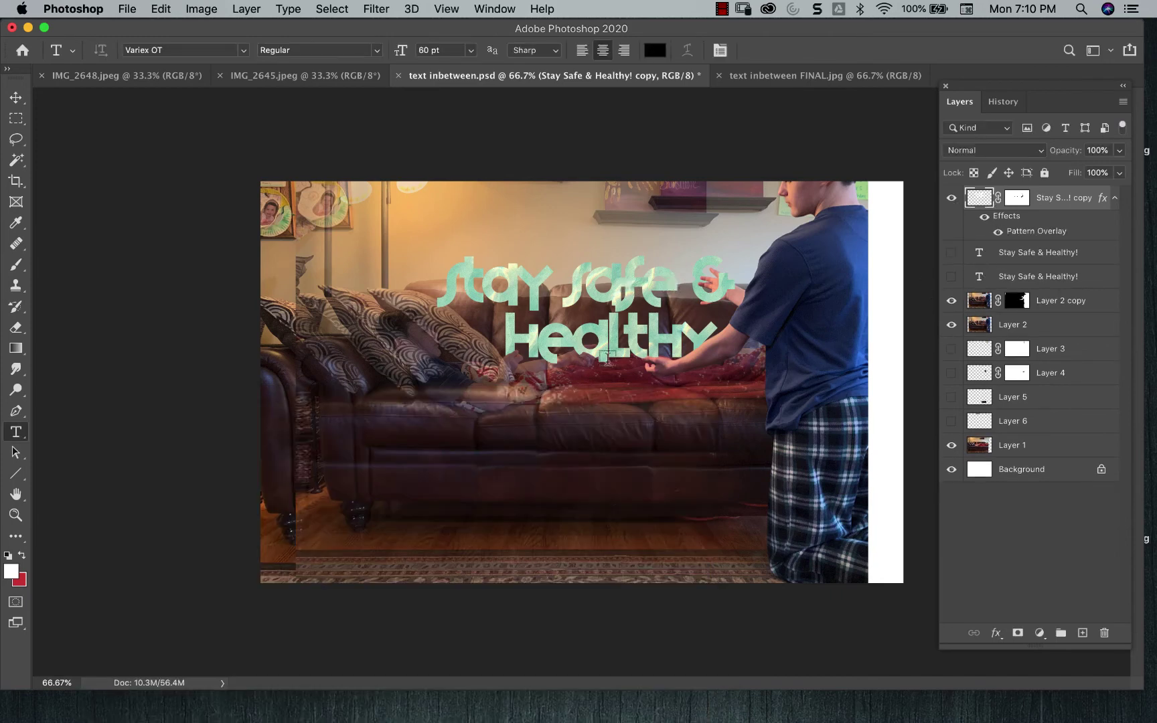
Hide Layer 2 and Layer 6, and show Layer 5 and Layer 3, leaving Layer 4 hidden
click(951, 325)
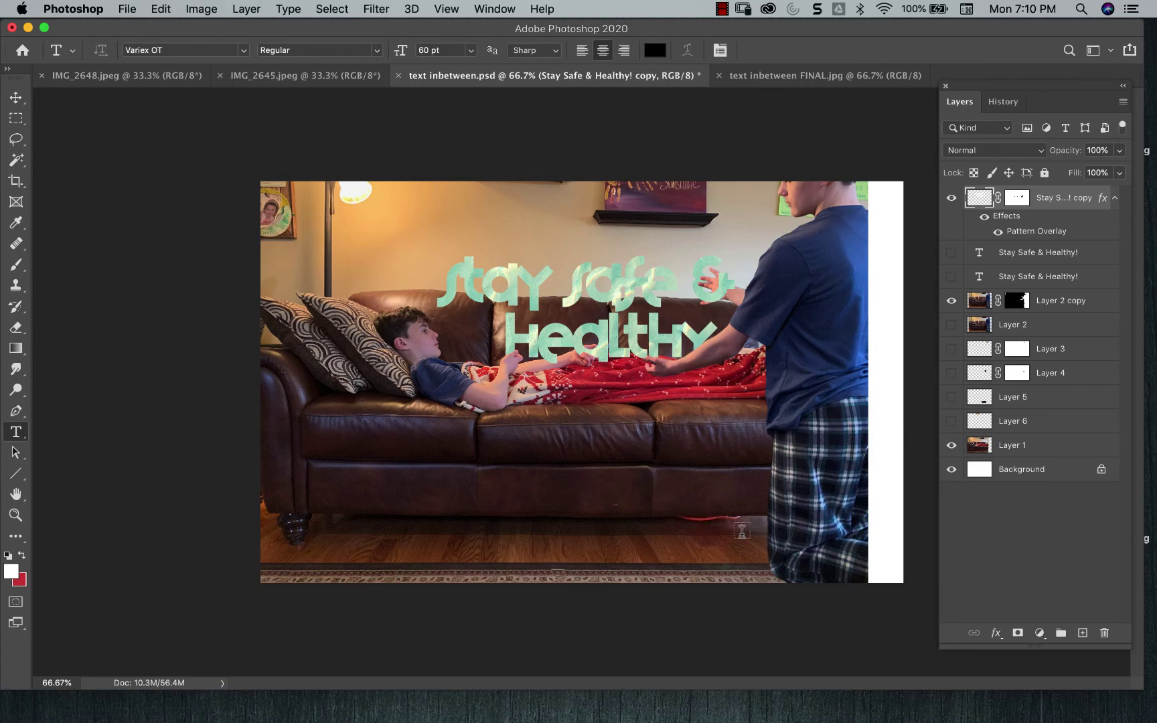
click(951, 421)
click(951, 398)
click(951, 373)
click(951, 373)
click(951, 348)
Zoom in on the kneeling boy's arm, turn on Layer 4, then zoom back out
key(super+0)
scroll(757, 338, up, 5)
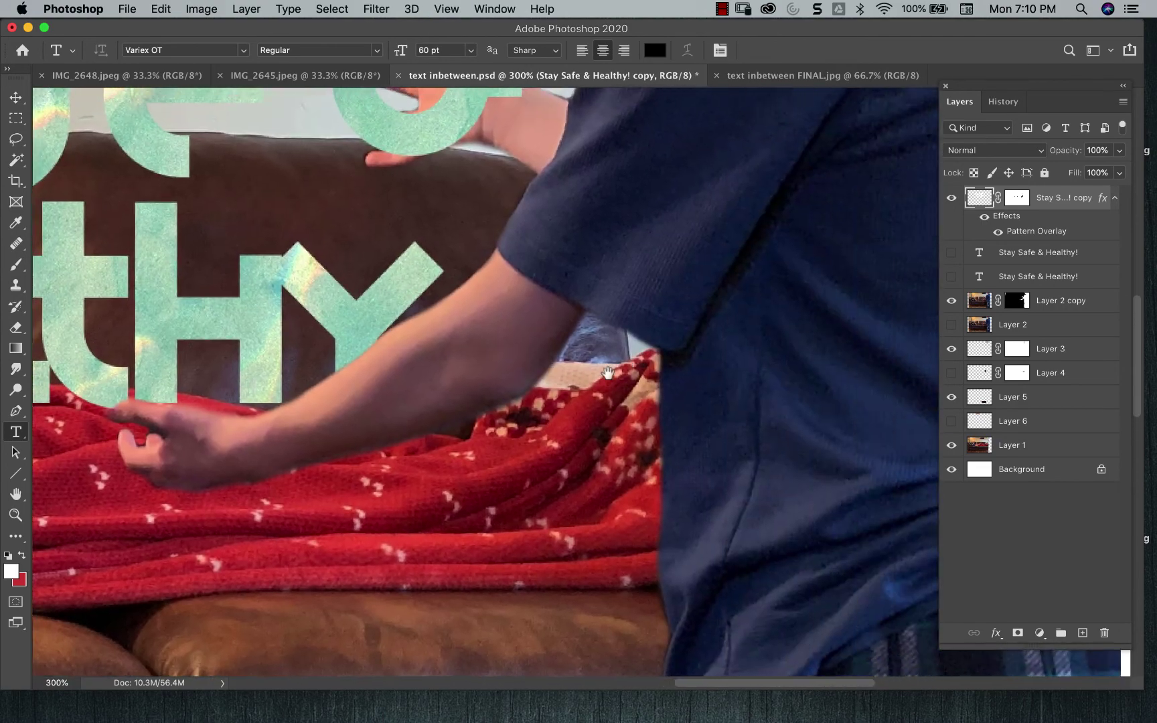
drag(607, 373, 493, 375)
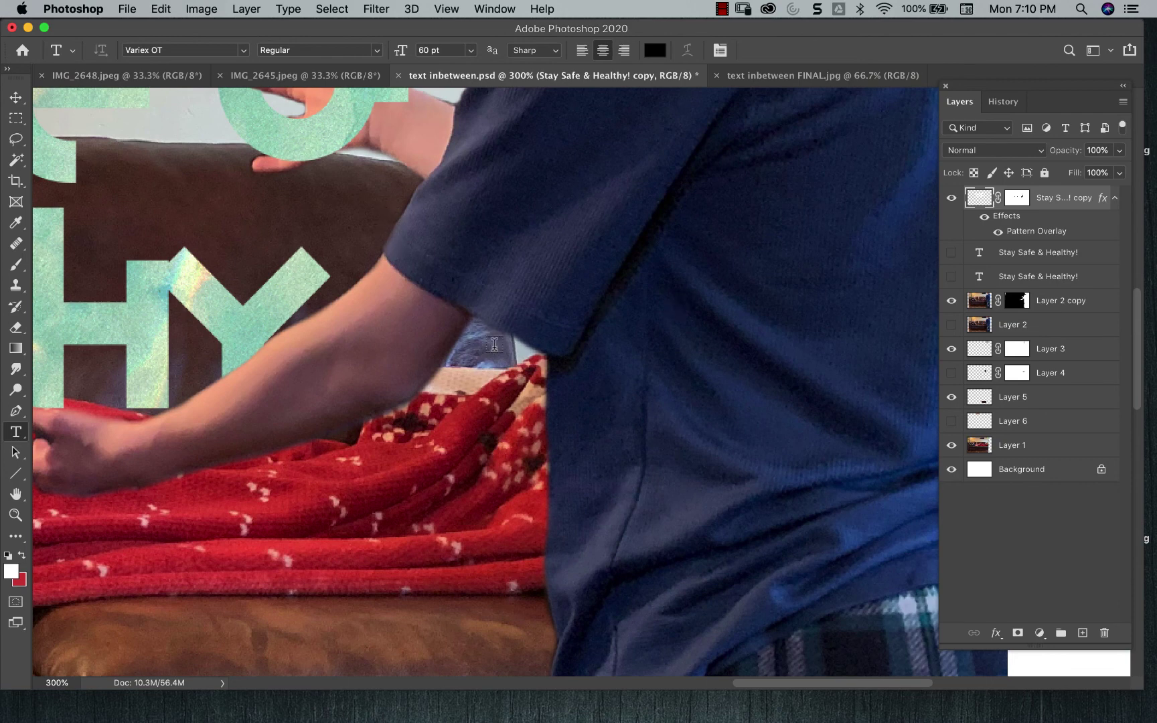
click(952, 373)
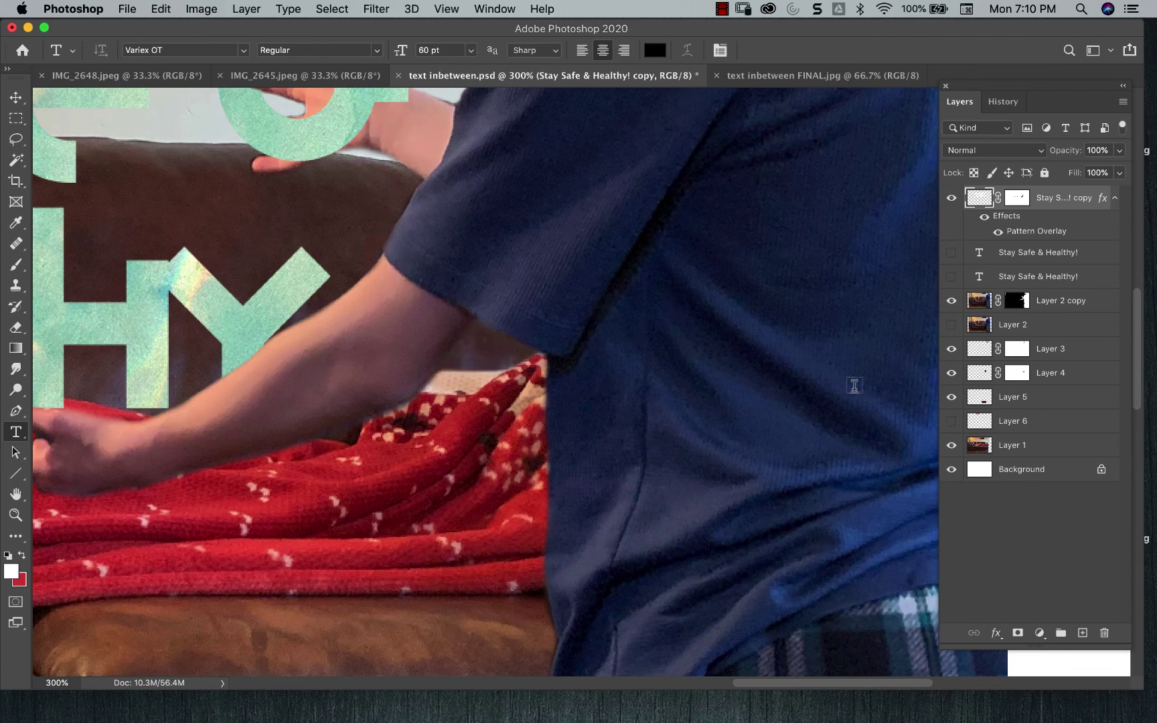
key(super+0)
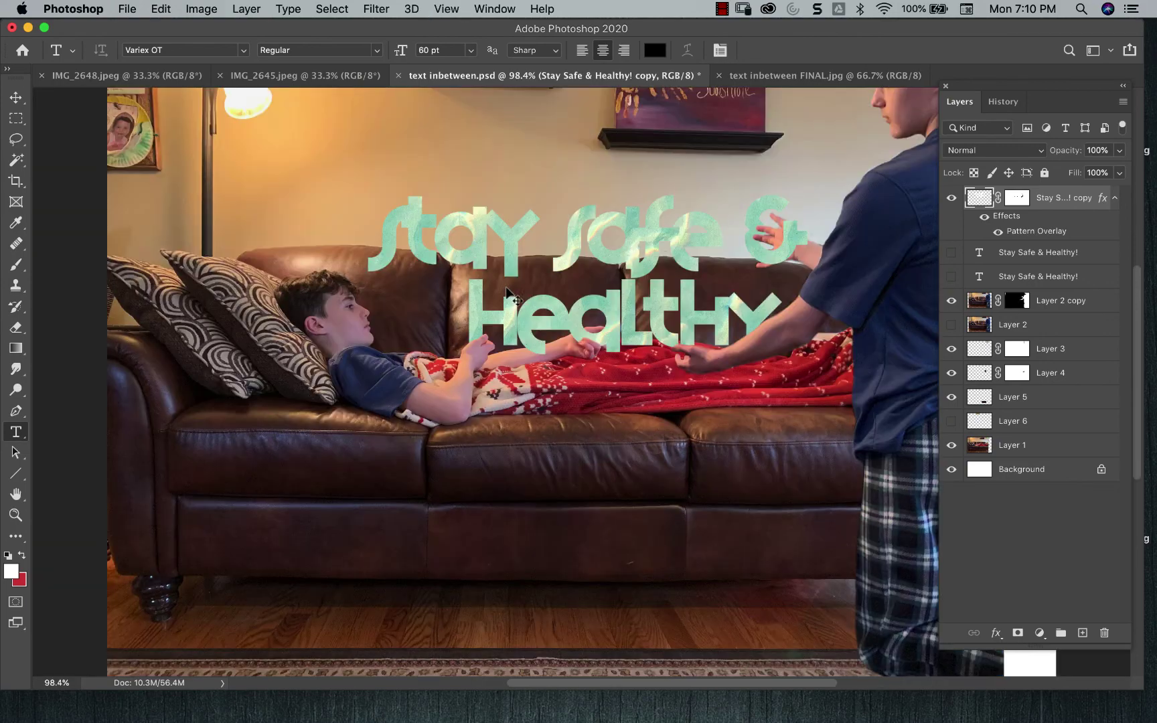
key(super+minus)
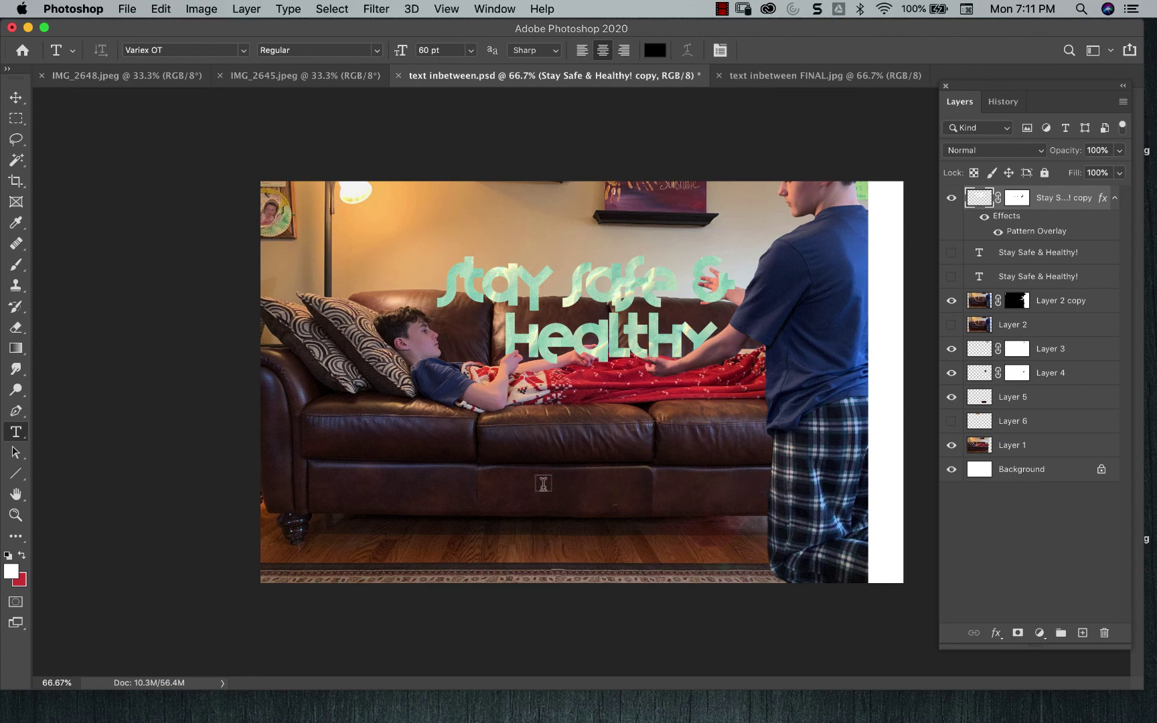
Switch to the flattened 'text inbetween FINAL.jpg' showing the aqua slogan between both boys
click(765, 75)
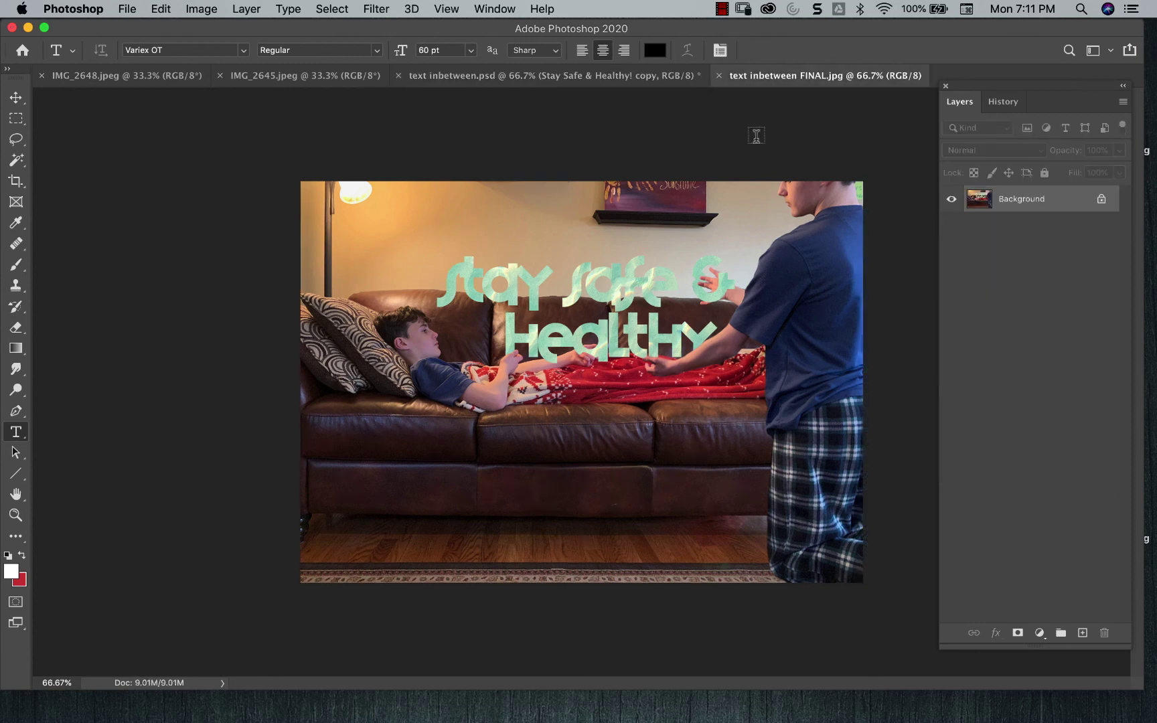